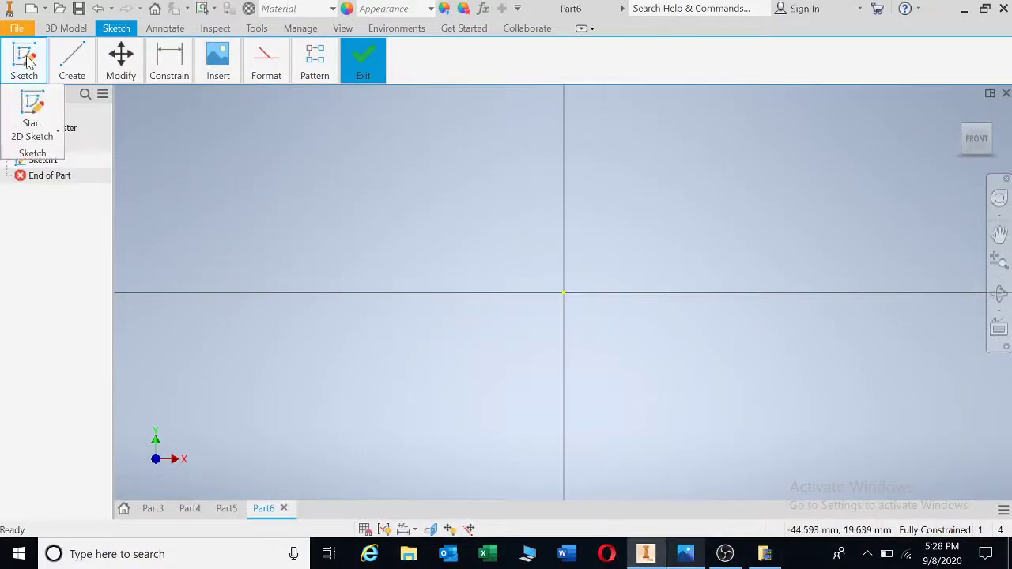
Finish the sketch, reopen Sketch1, and draw outer and inner concentric circles at the origin.
{"action": "right_click_drag", "start_coordinate": [510, 233], "coordinate": [510, 196]}
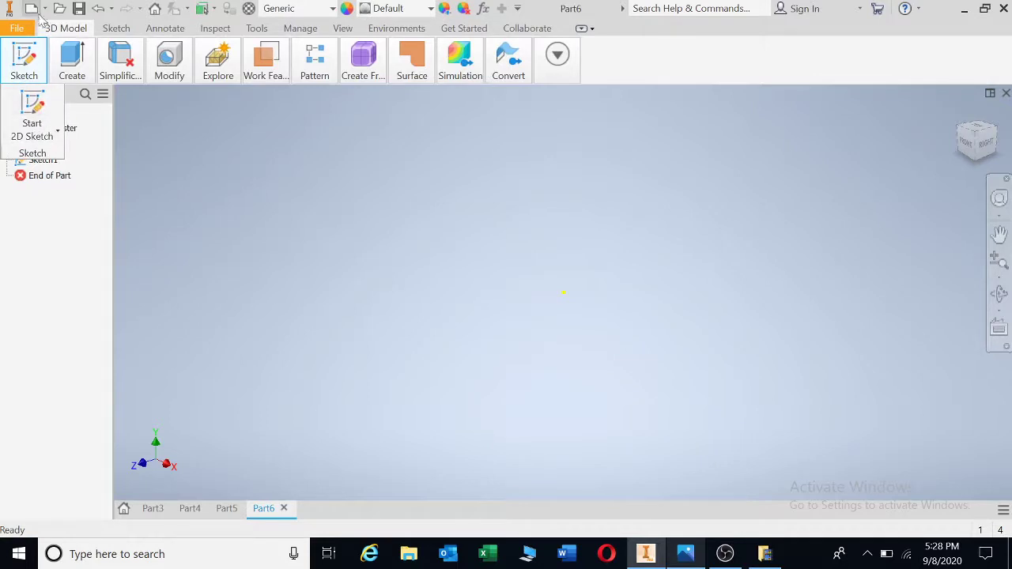
{"action": "double_click", "coordinate": [40, 161]}
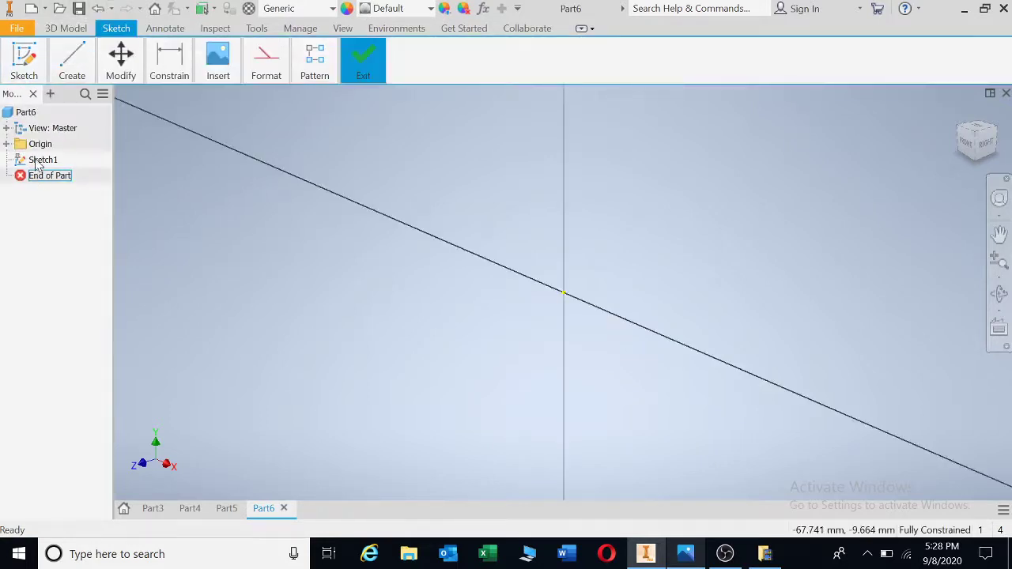
{"action": "left_click", "coordinate": [72, 63]}
{"action": "left_click", "coordinate": [102, 101]}
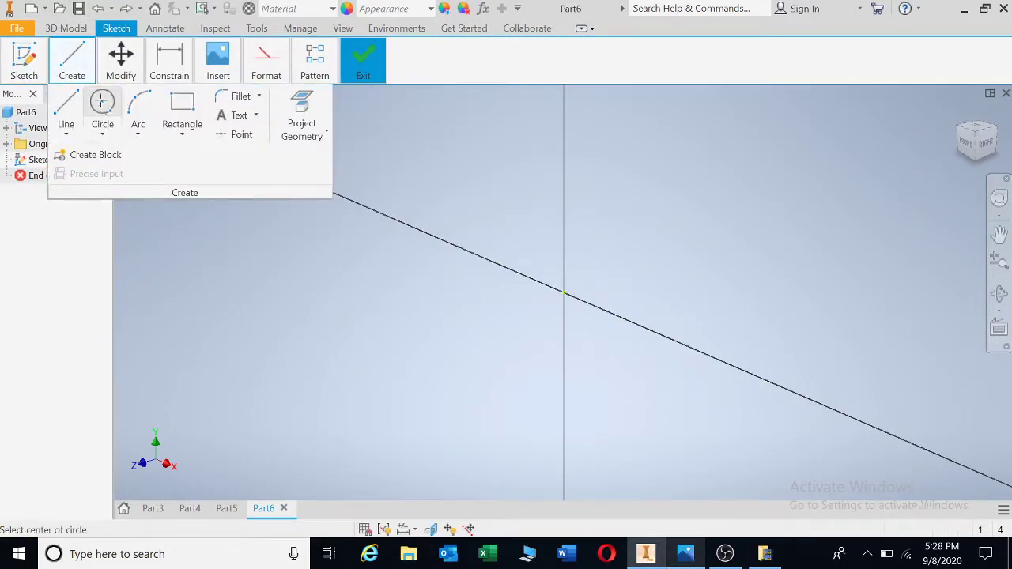
{"action": "left_click", "coordinate": [563, 293]}
{"action": "left_click", "coordinate": [538, 185]}
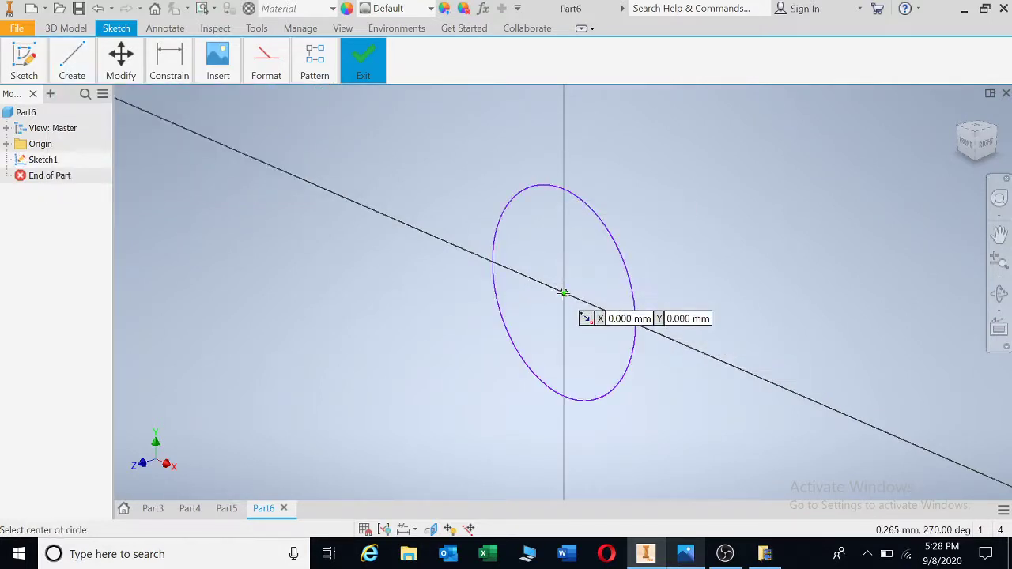
{"action": "left_click", "coordinate": [564, 292]}
{"action": "left_click", "coordinate": [553, 231]}
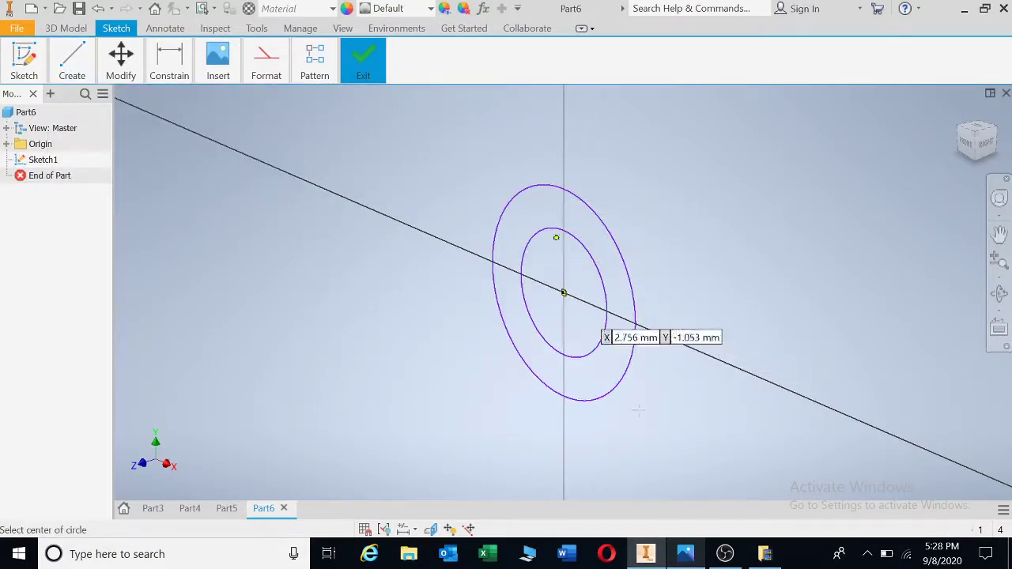
Bring up the bracket's reference drawing IMG_20200826_124430.jpg in Photos.
{"action": "left_click", "coordinate": [684, 553]}
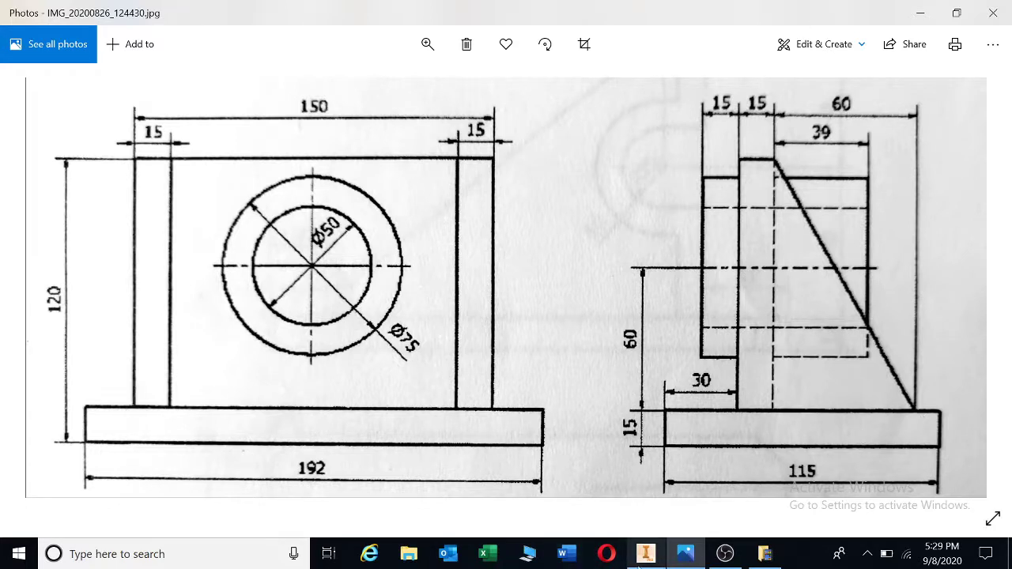
Back in Inventor, dimension the inner circle to a diameter of 50.
{"action": "left_click", "coordinate": [646, 555]}
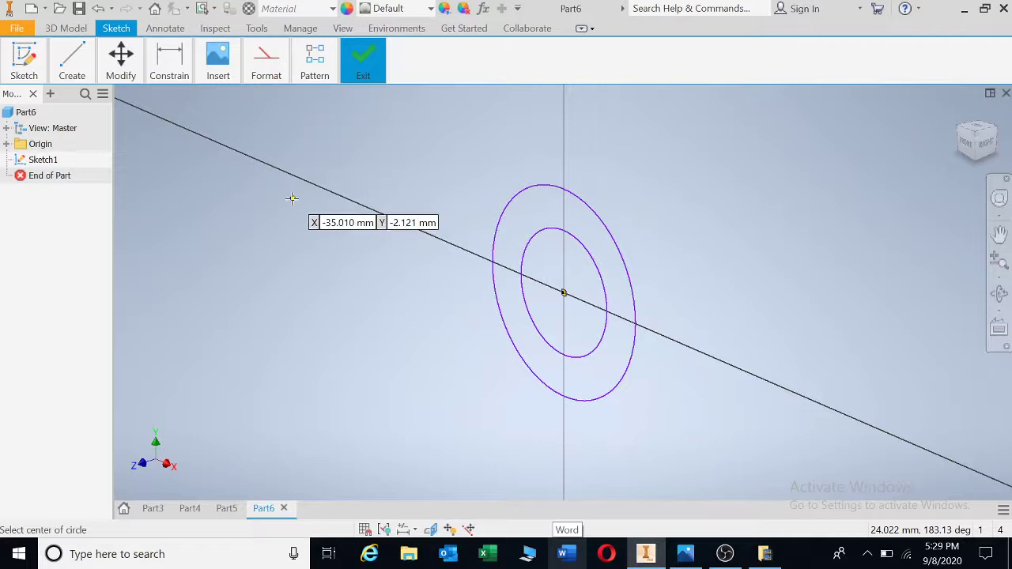
{"action": "mouse_move", "coordinate": [175, 70]}
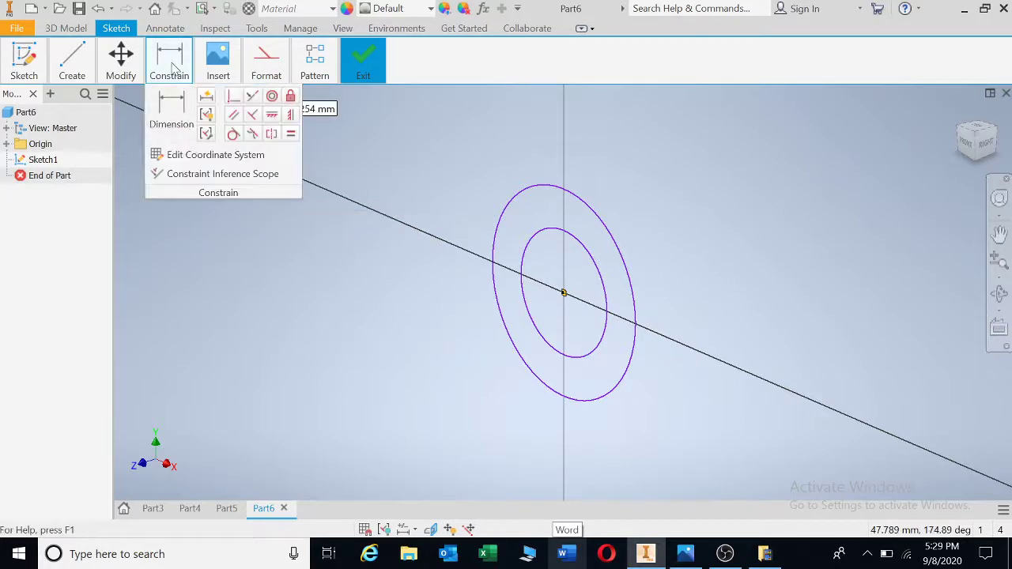
{"action": "left_click", "coordinate": [172, 111]}
{"action": "left_click", "coordinate": [592, 264]}
{"action": "left_click", "coordinate": [651, 212]}
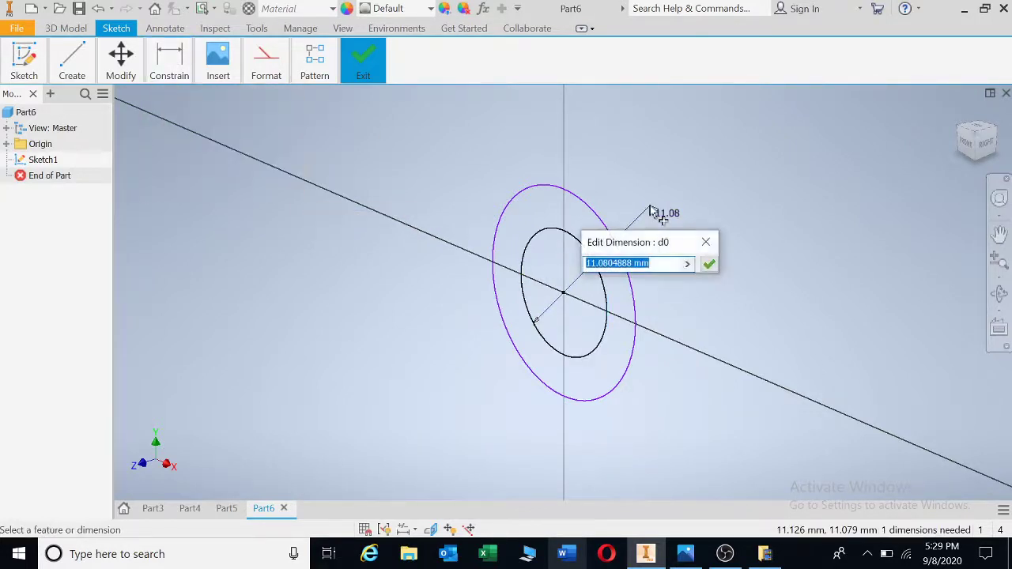
{"action": "type", "text": "50"}
{"action": "key", "text": "Return"}
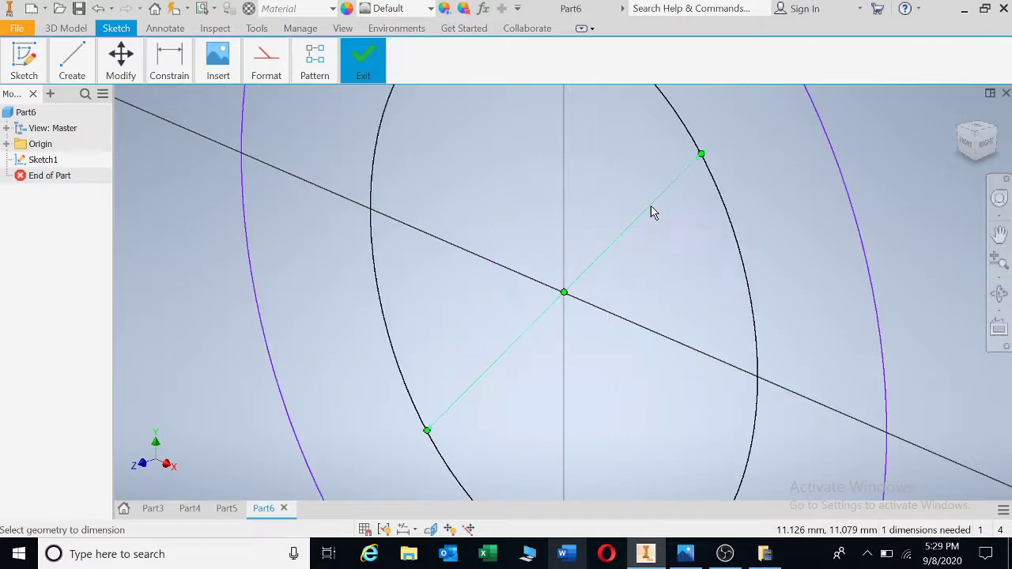
Dimension the outer circle to Ø75, then view the sketch from the front, recentred.
{"action": "scroll", "coordinate": [775, 277], "scroll_direction": "up", "scroll_amount": 5}
{"action": "left_click", "coordinate": [810, 261]}
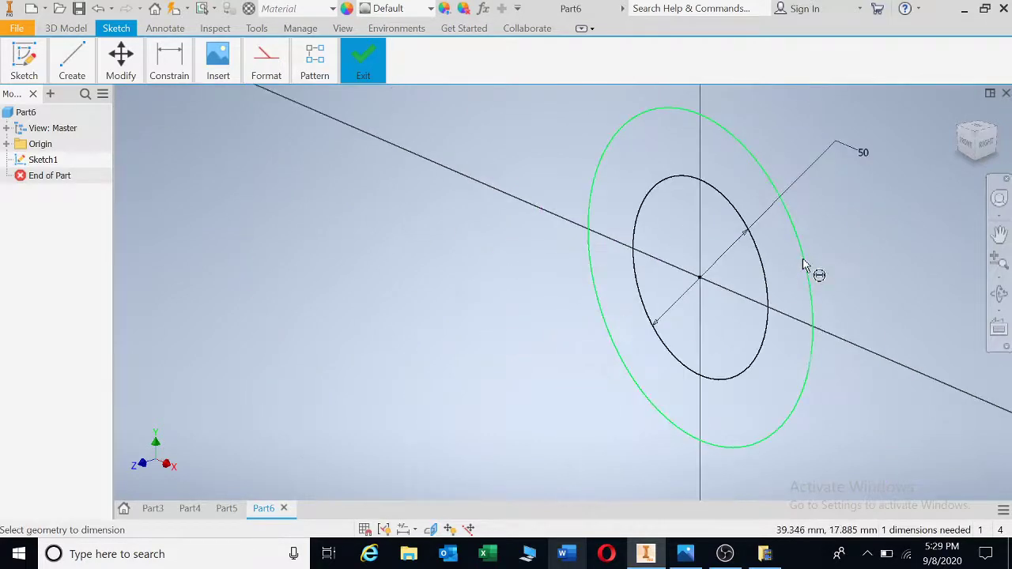
{"action": "left_click", "coordinate": [852, 217]}
{"action": "type", "text": "75"}
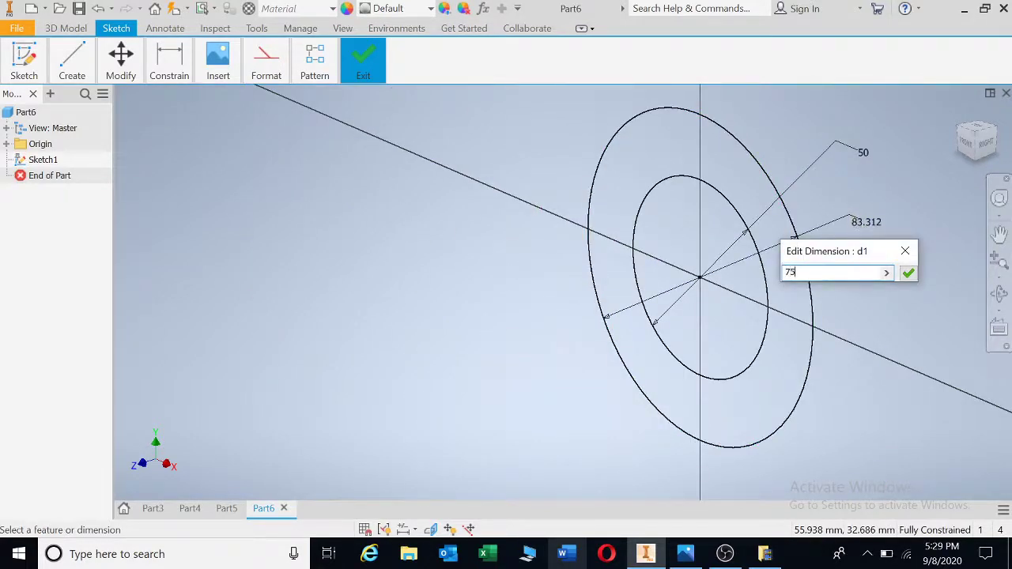
{"action": "key", "text": "Return"}
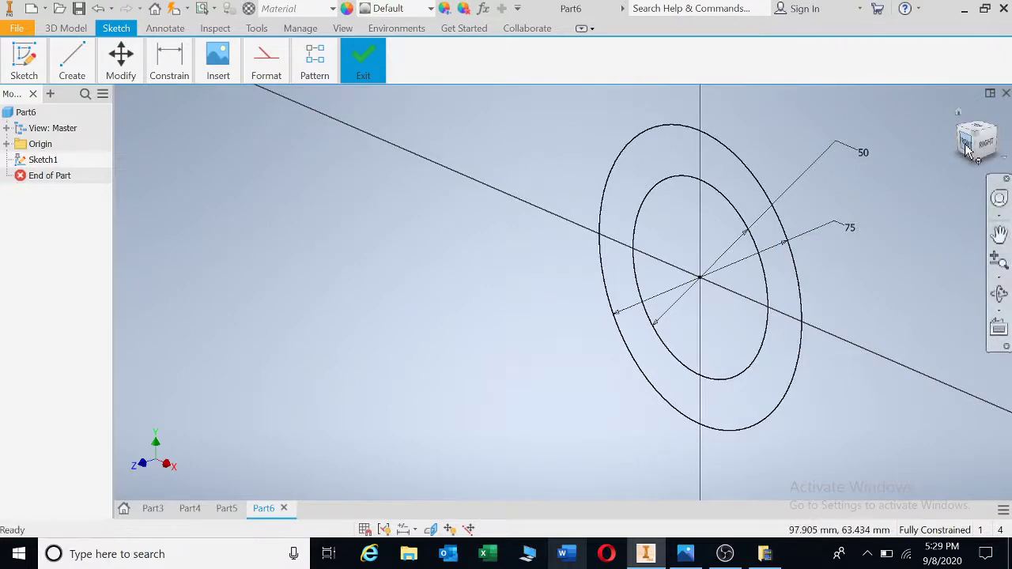
{"action": "left_click", "coordinate": [966, 144]}
{"action": "scroll", "coordinate": [619, 322], "scroll_direction": "up", "scroll_amount": 2}
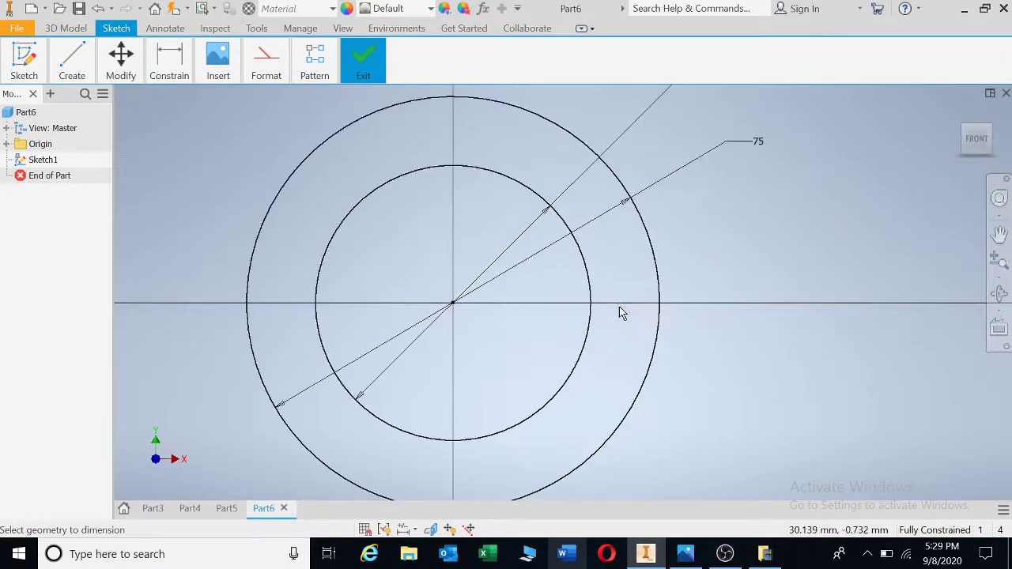
{"action": "scroll", "coordinate": [622, 312], "scroll_direction": "down", "scroll_amount": 3}
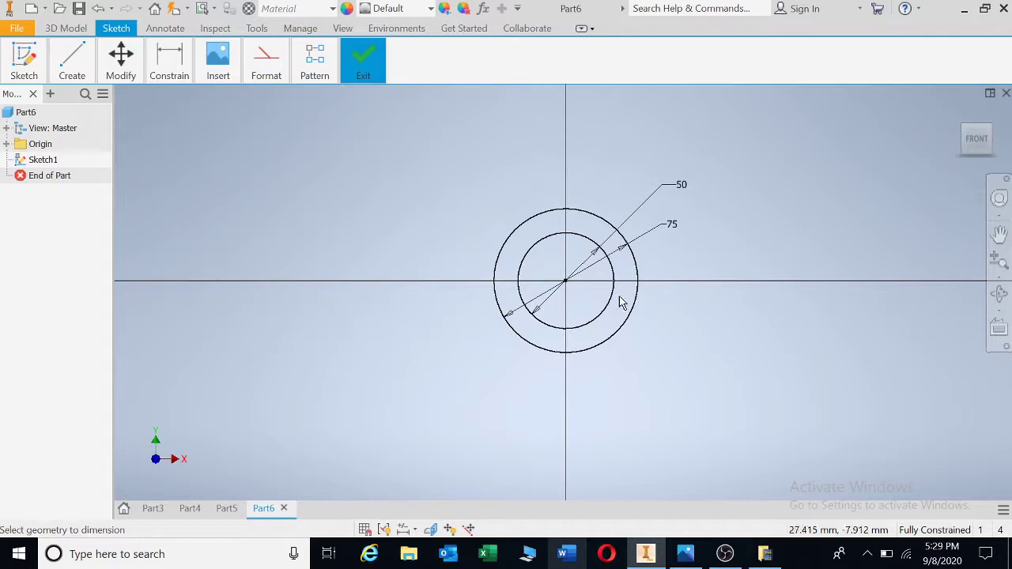
{"action": "mouse_move", "coordinate": [567, 312]}
{"action": "middle_mouse_down"}
{"action": "mouse_move", "coordinate": [452, 202]}
{"action": "mouse_move", "coordinate": [285, 242]}
{"action": "middle_mouse_up"}
{"action": "scroll", "coordinate": [286, 241], "scroll_direction": "up", "scroll_amount": 2}
{"action": "mouse_move", "coordinate": [461, 234]}
{"action": "middle_mouse_down"}
{"action": "mouse_move", "coordinate": [493, 353]}
{"action": "mouse_move", "coordinate": [489, 343]}
{"action": "middle_mouse_up"}
Draw a rectangle below the circles for the base outline.
{"action": "left_click", "coordinate": [72, 63]}
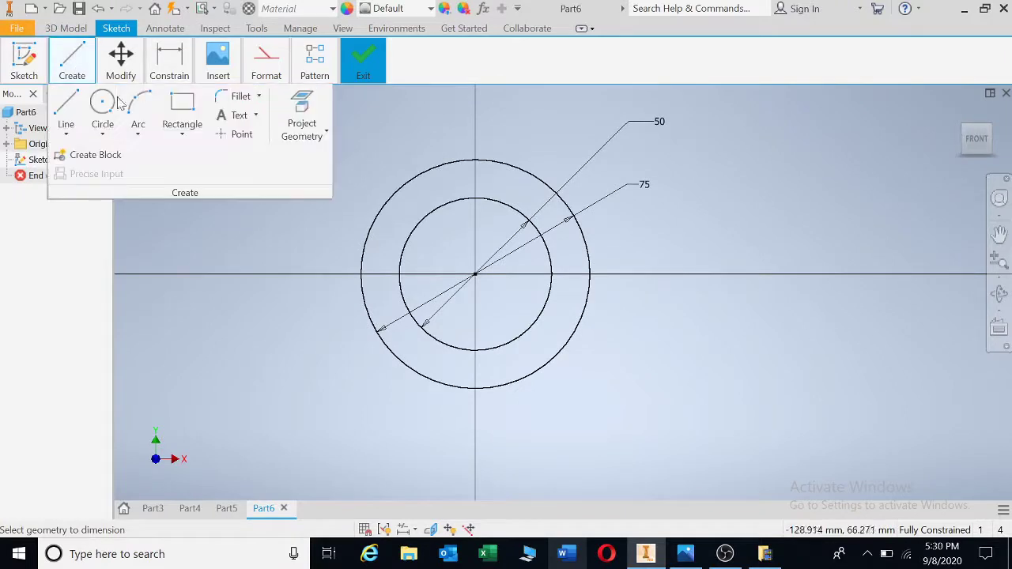
{"action": "left_click", "coordinate": [177, 109]}
{"action": "left_click", "coordinate": [230, 435]}
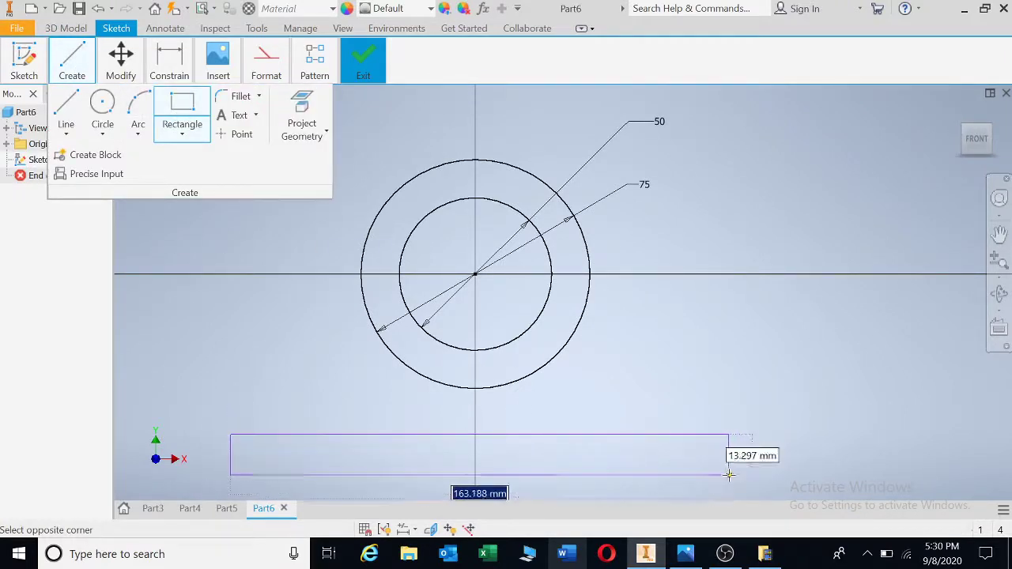
{"action": "left_click", "coordinate": [728, 475]}
Dimension the base rectangle 192 wide and 15 high.
{"action": "key", "text": "Escape"}
{"action": "key", "text": "d"}
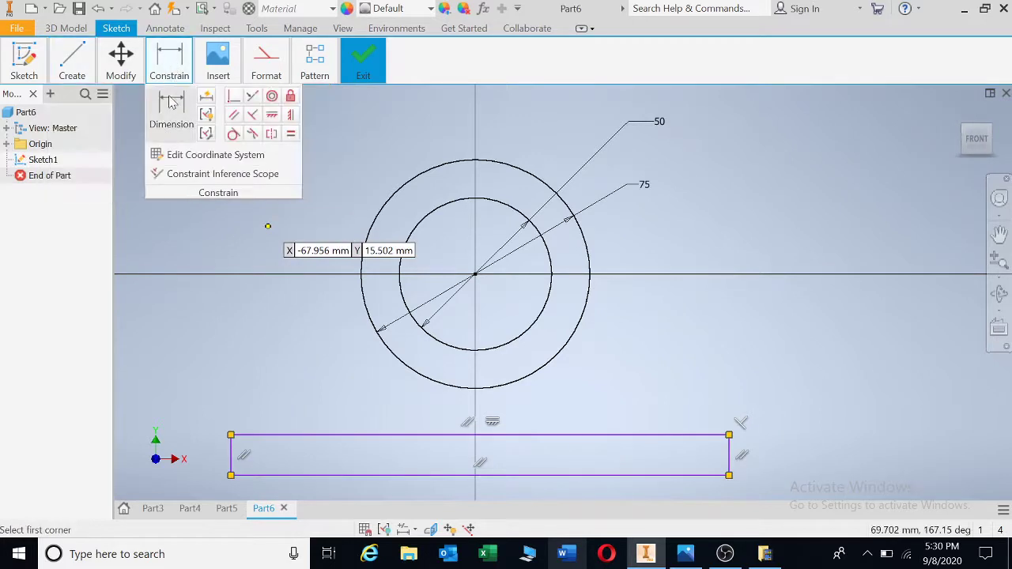
{"action": "left_click", "coordinate": [497, 476]}
{"action": "left_click", "coordinate": [497, 496]}
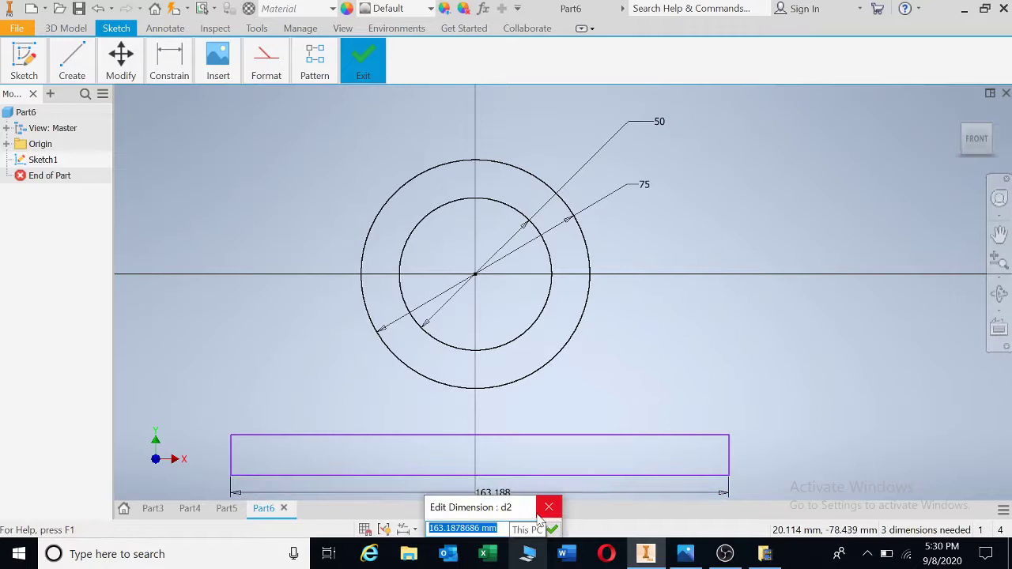
{"action": "type", "text": "192"}
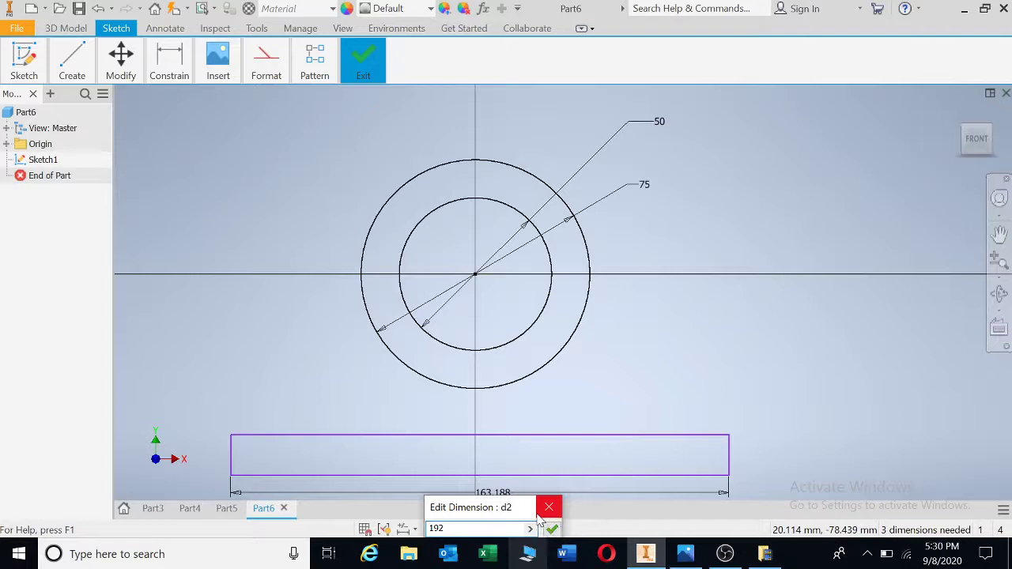
{"action": "key", "text": "Return"}
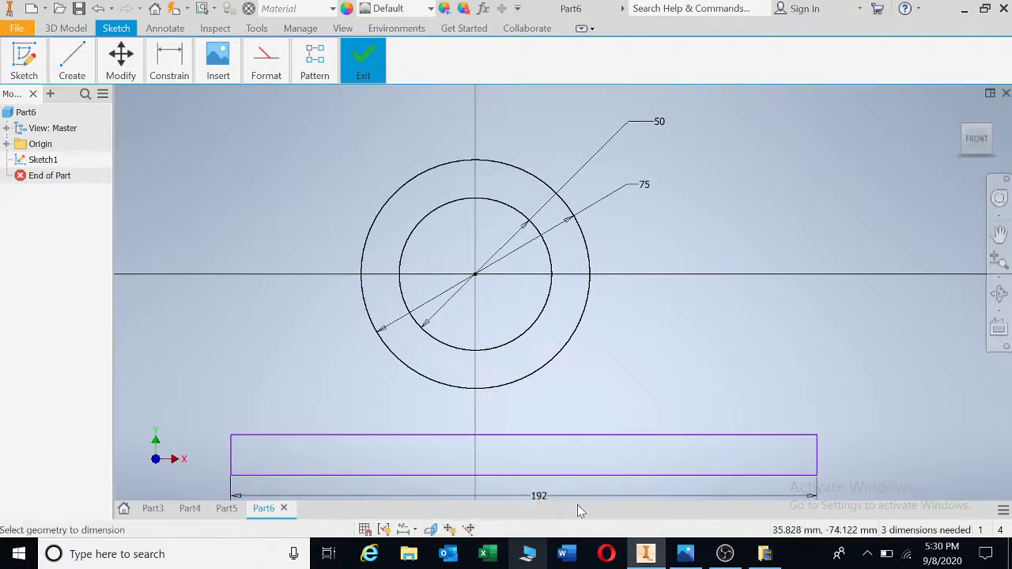
{"action": "left_click", "coordinate": [820, 457]}
{"action": "left_click", "coordinate": [839, 455]}
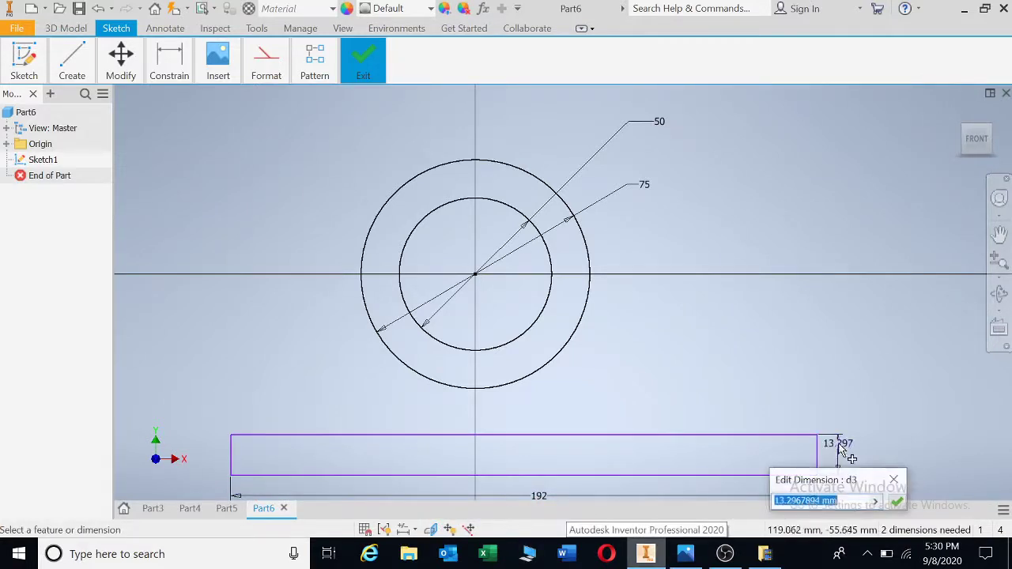
{"action": "type", "text": "15"}
{"action": "key", "text": "Return"}
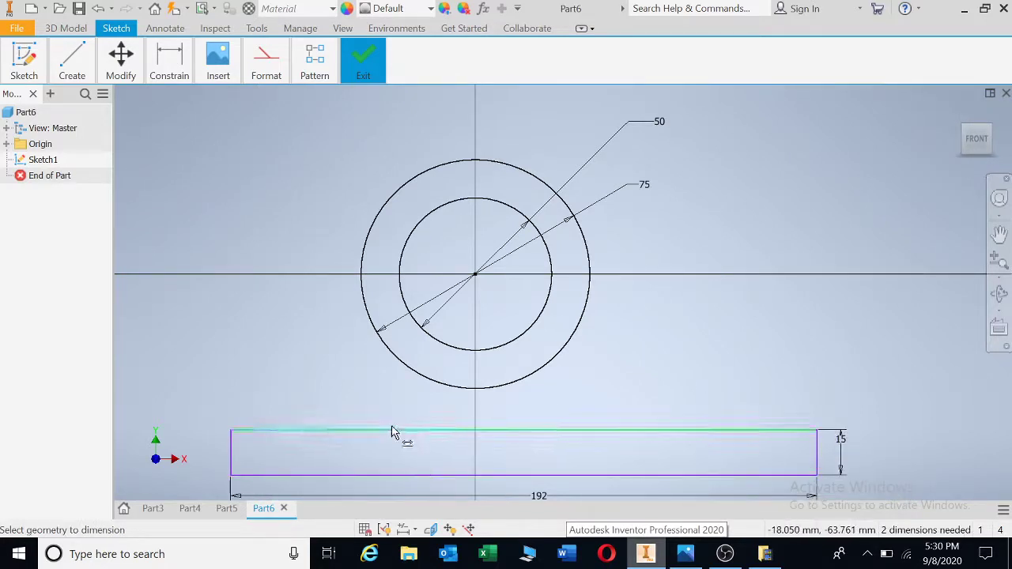
Draw a vertical line down from the ring centre and constrain the base rectangle centred on it.
{"action": "left_click", "coordinate": [72, 62]}
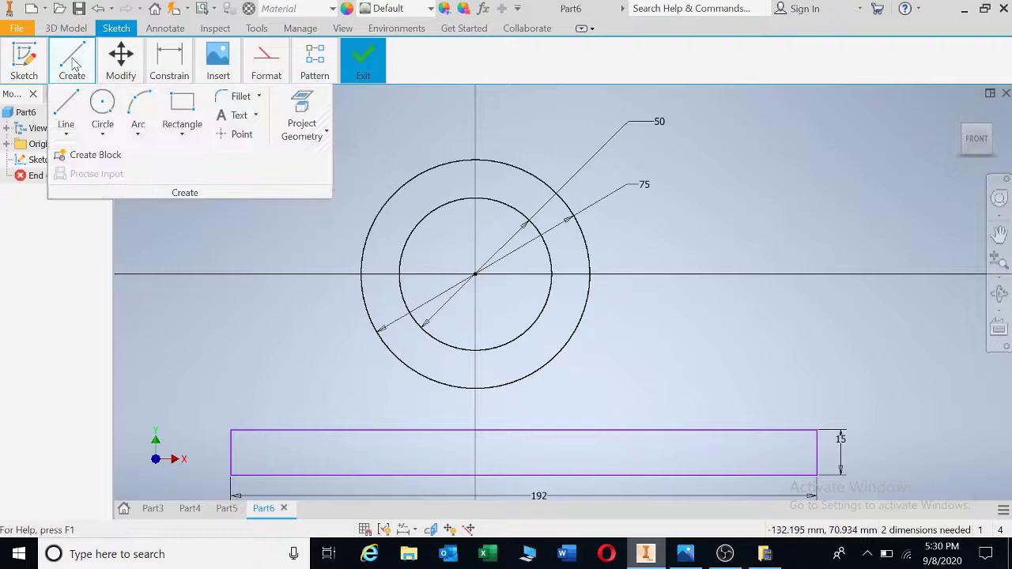
{"action": "left_click", "coordinate": [66, 109]}
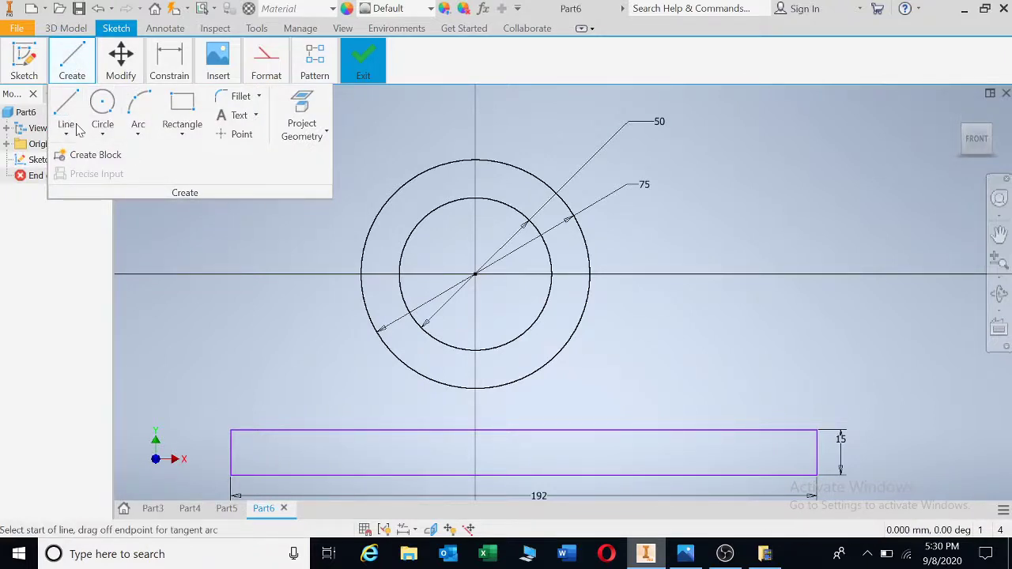
{"action": "left_click", "coordinate": [475, 275]}
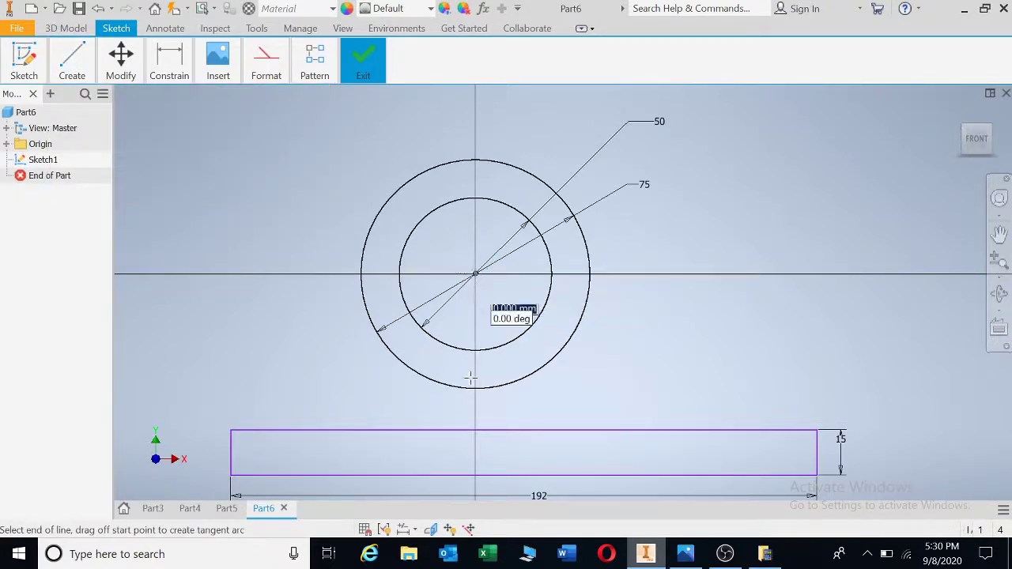
{"action": "left_click", "coordinate": [475, 462]}
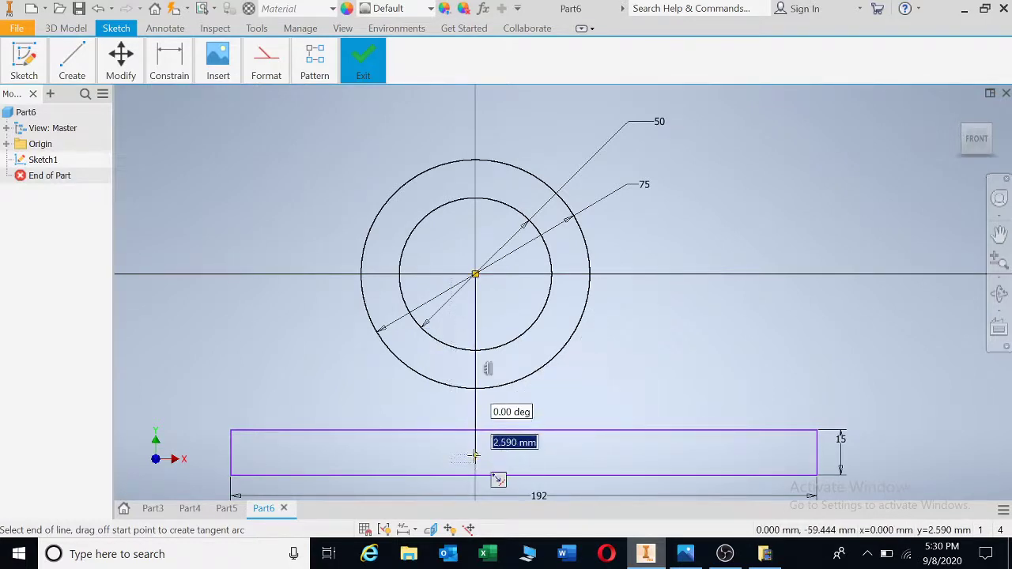
{"action": "key", "text": "Escape"}
{"action": "left_click", "coordinate": [169, 63]}
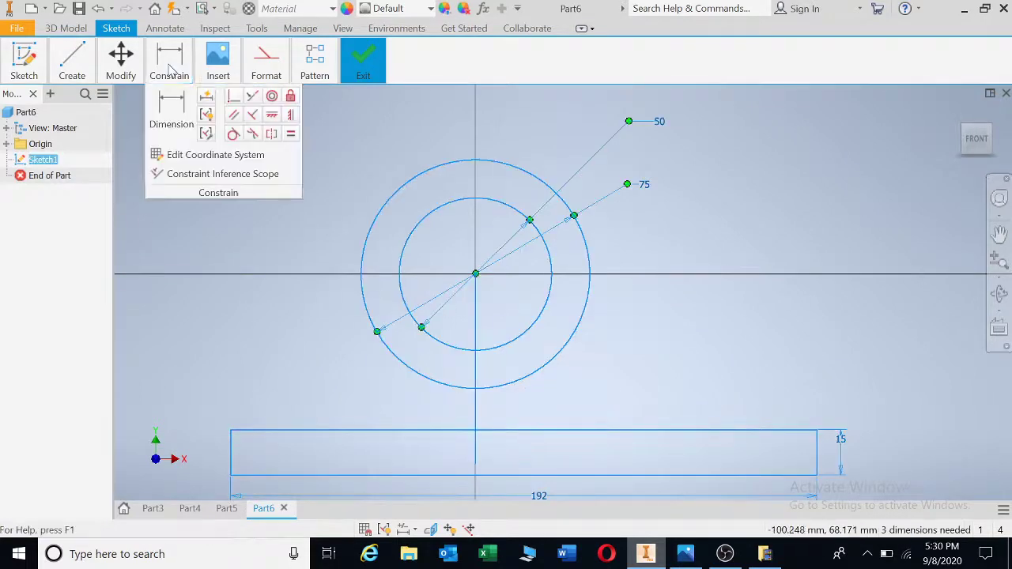
{"action": "left_click", "coordinate": [232, 98]}
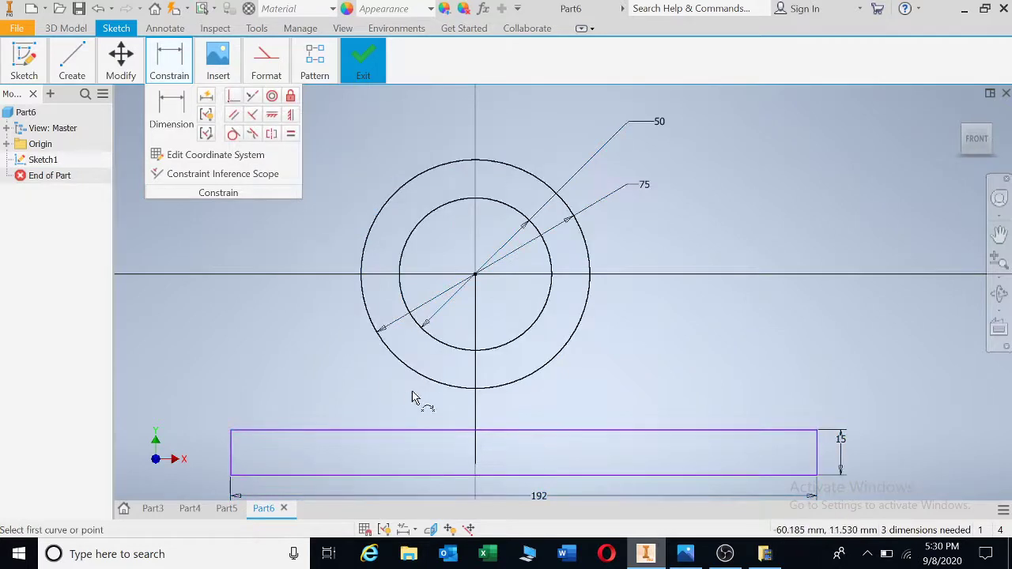
{"action": "left_click", "coordinate": [476, 422]}
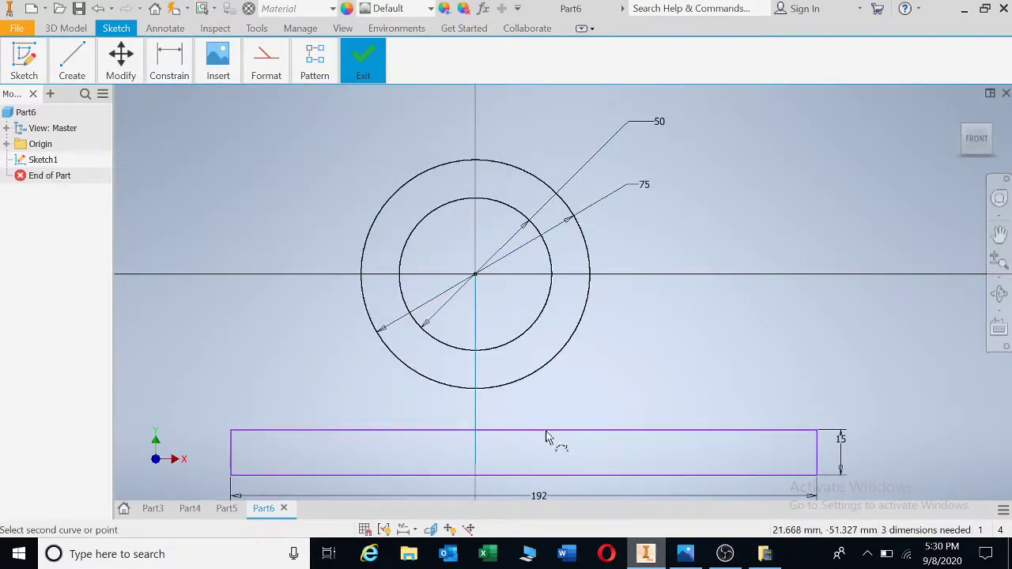
{"action": "left_click", "coordinate": [524, 433]}
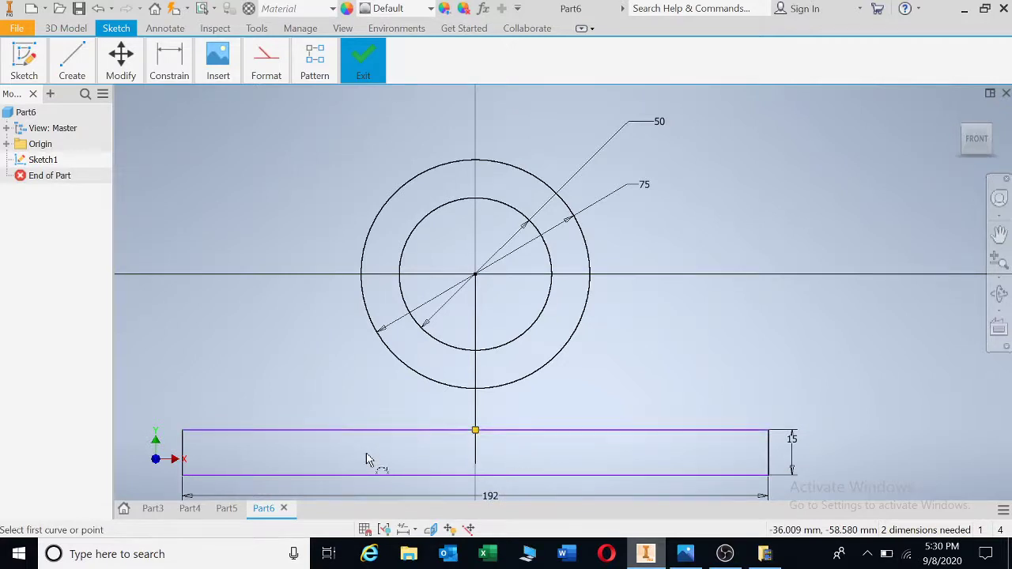
Dimension the base's top edge 50 below the ring centre.
{"action": "left_click", "coordinate": [76, 65]}
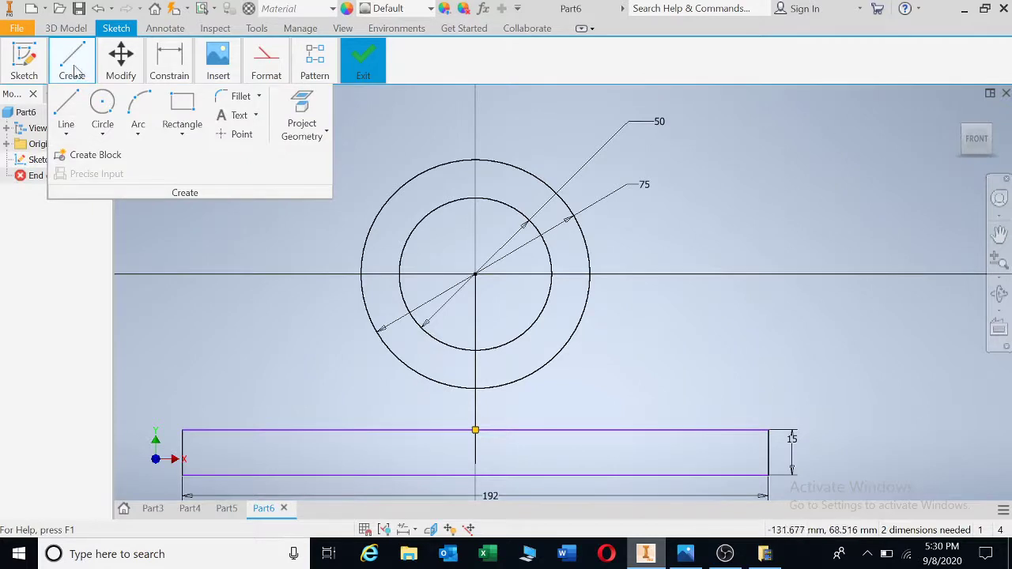
{"action": "mouse_move", "coordinate": [169, 63]}
{"action": "left_click", "coordinate": [169, 106]}
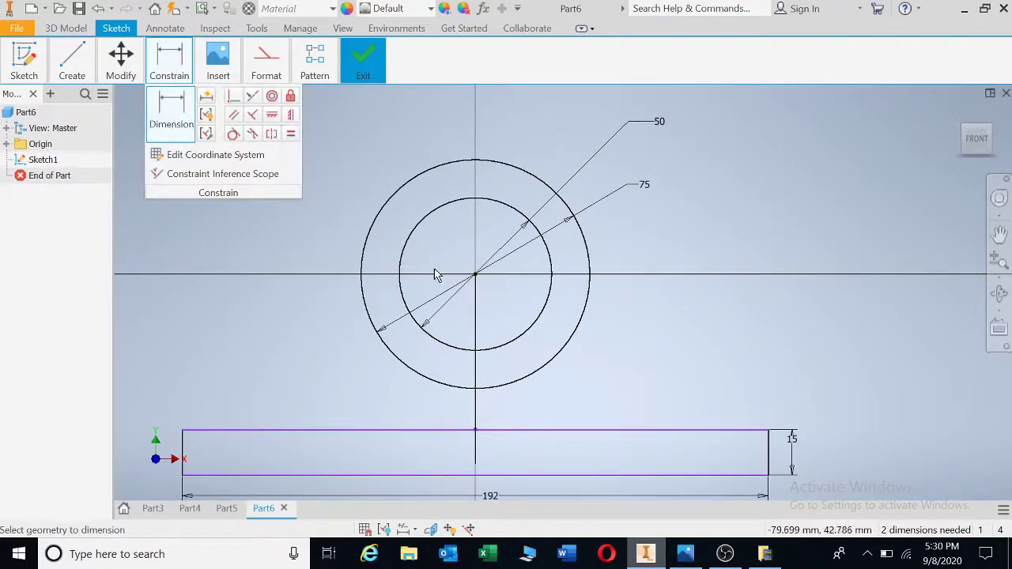
{"action": "left_click", "coordinate": [251, 434]}
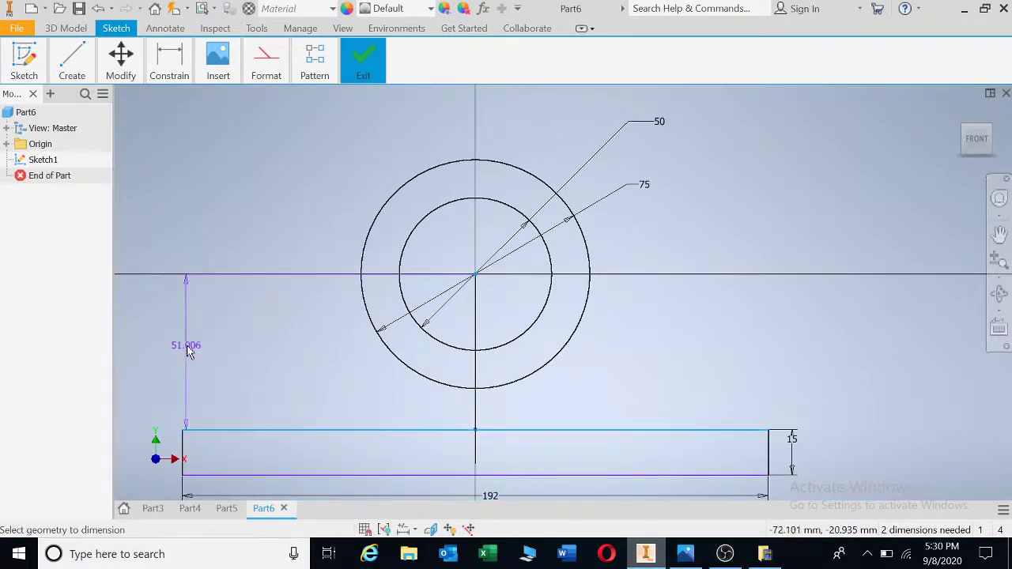
{"action": "left_click", "coordinate": [196, 345]}
{"action": "type", "text": "5"}
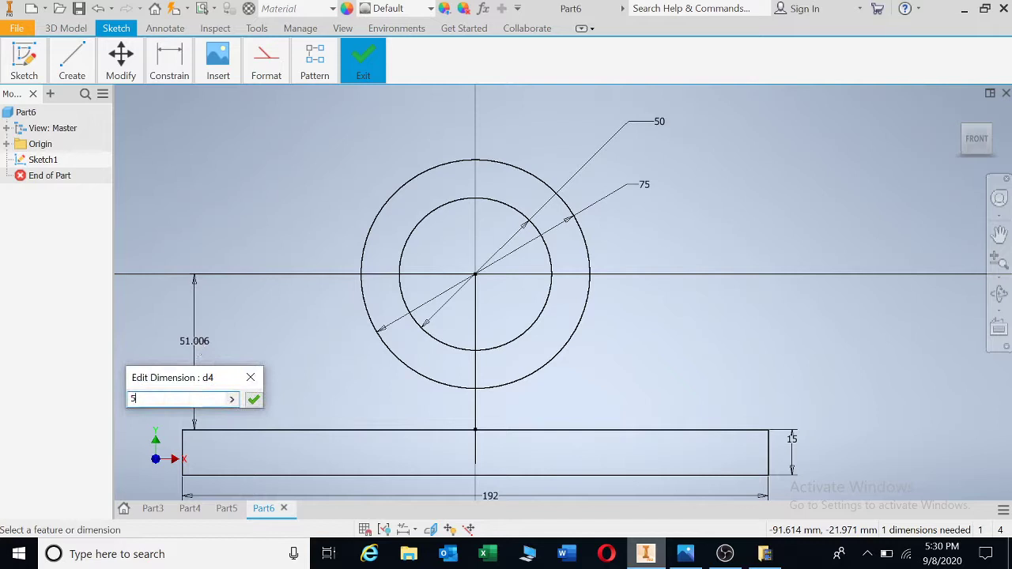
{"action": "type", "text": "0"}
{"action": "key", "text": "Return"}
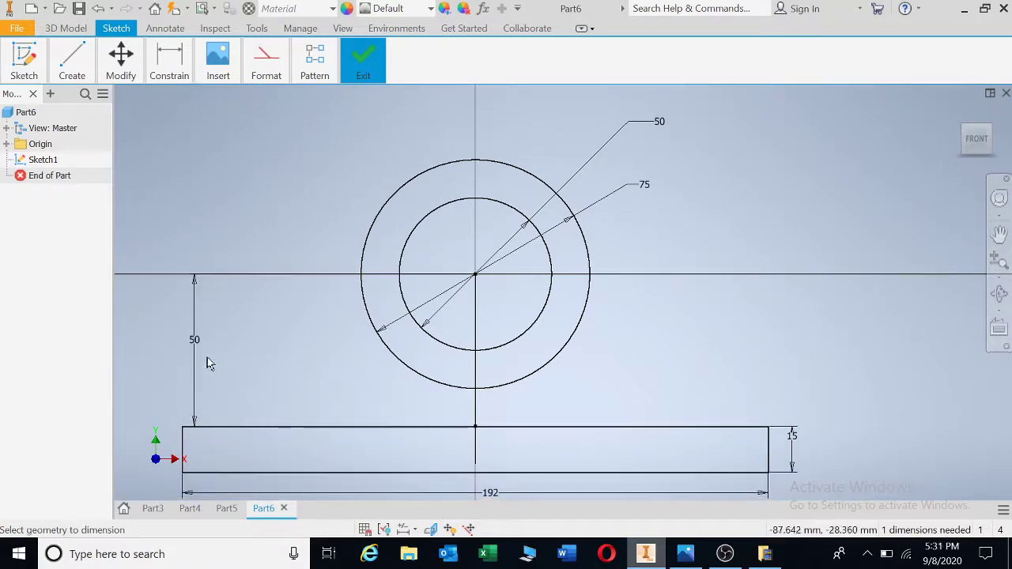
{"action": "left_click", "coordinate": [200, 349]}
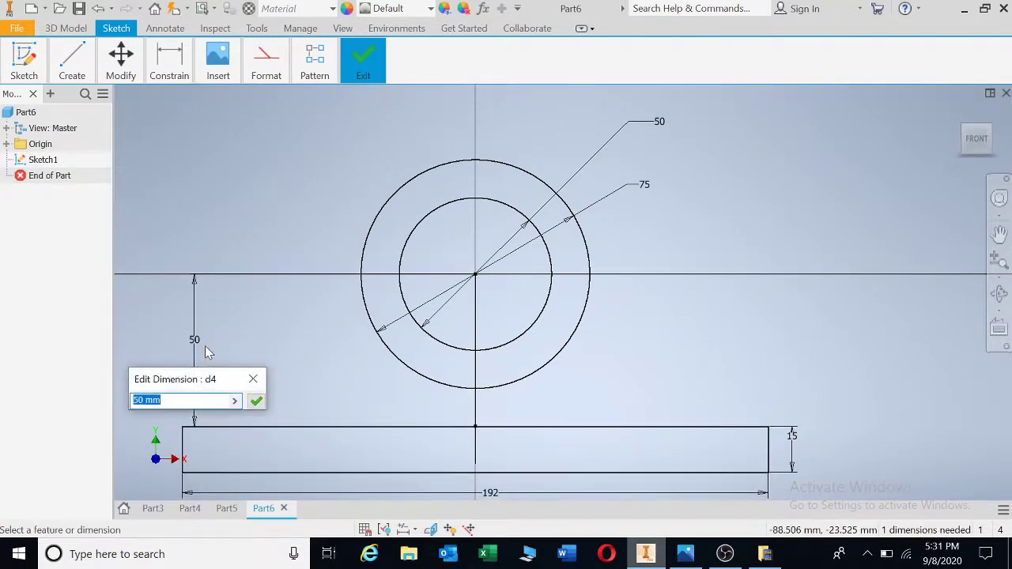
Change the base-to-ring-centre distance to 60.
{"action": "type", "text": "60"}
{"action": "key", "text": "Return"}
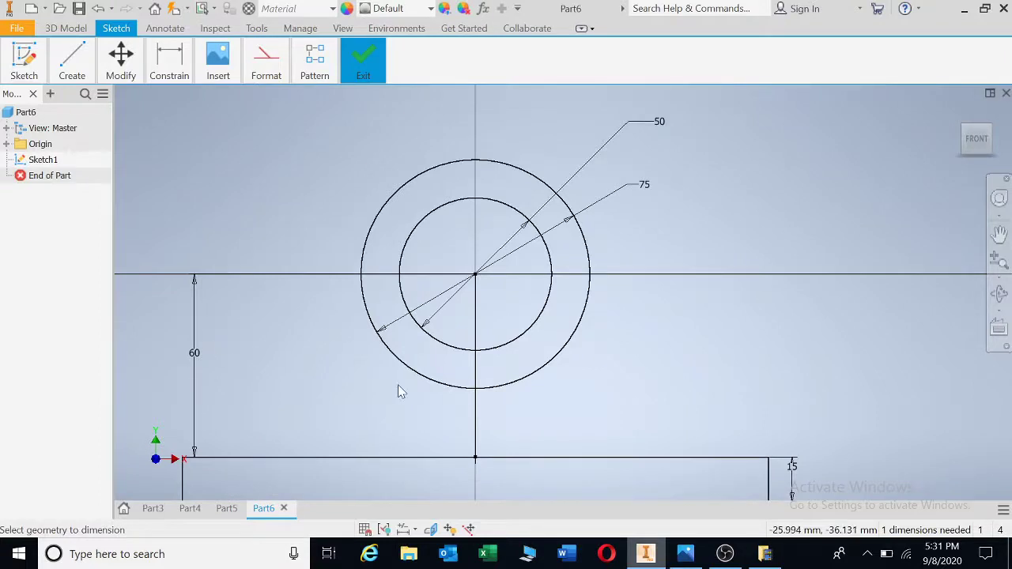
{"action": "scroll", "coordinate": [397, 388], "scroll_direction": "down", "scroll_amount": 2}
{"action": "mouse_move", "coordinate": [397, 388]}
{"action": "middle_mouse_down"}
{"action": "mouse_move", "coordinate": [447, 278]}
{"action": "mouse_move", "coordinate": [411, 307]}
{"action": "middle_mouse_up"}
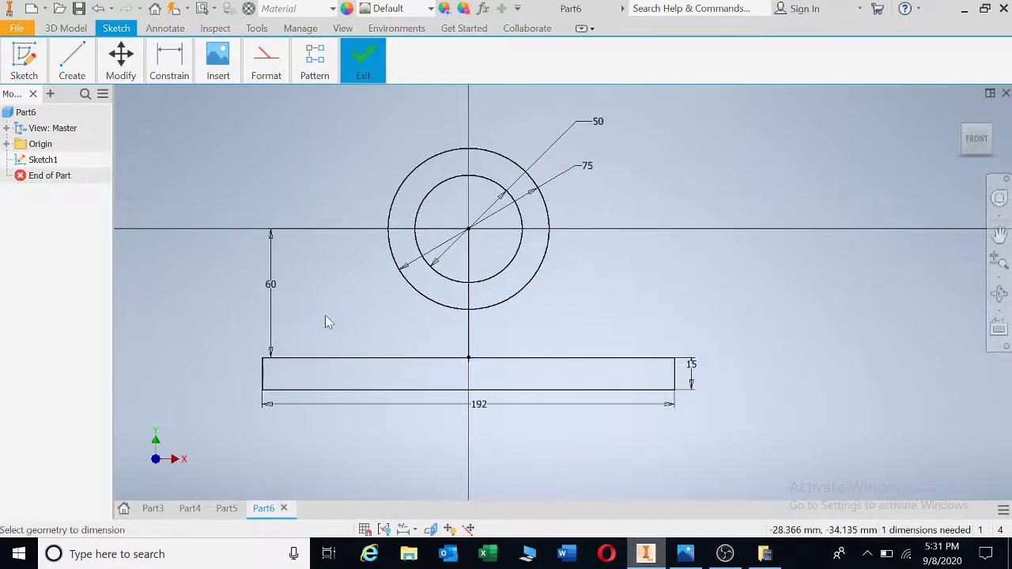
Draw the back plate rectangle and two narrow side upright rectangles on the base.
{"action": "left_click", "coordinate": [72, 63]}
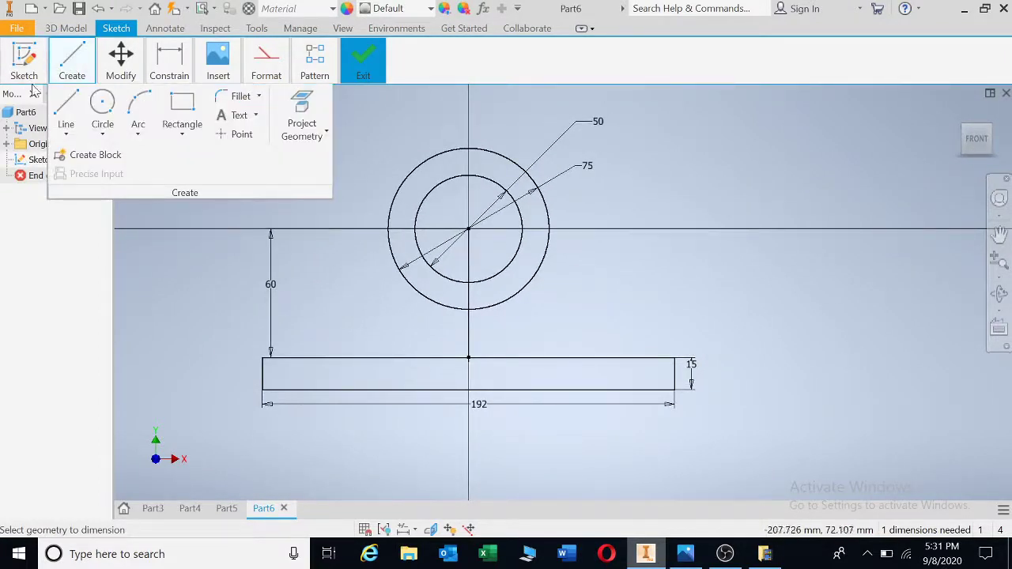
{"action": "left_click", "coordinate": [182, 111]}
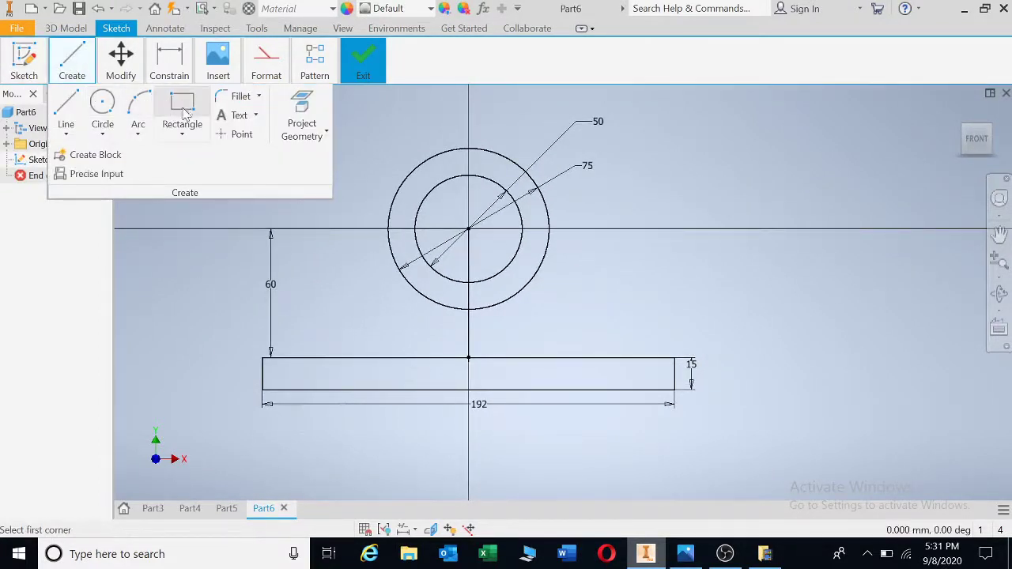
{"action": "left_click", "coordinate": [304, 358]}
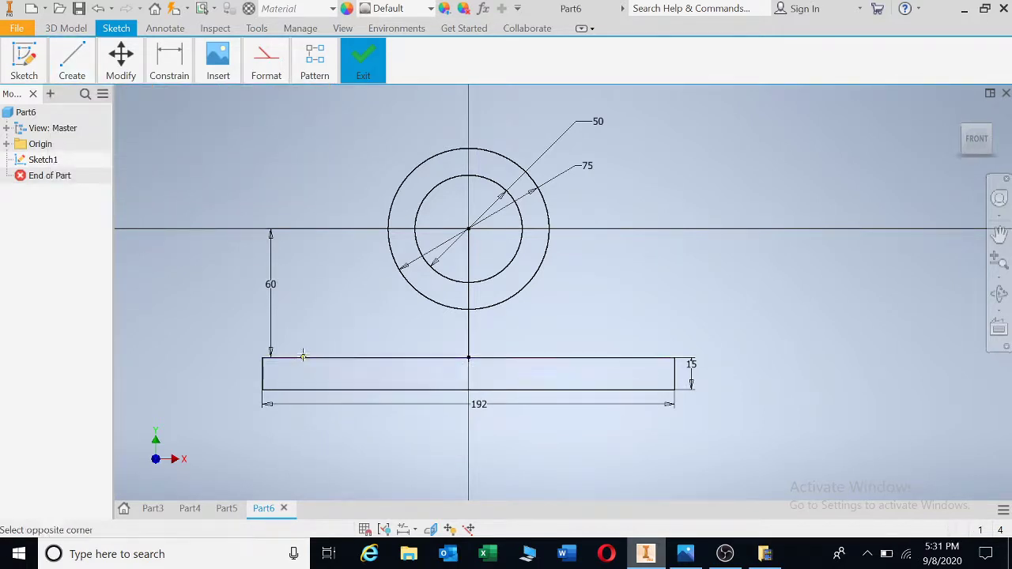
{"action": "left_click", "coordinate": [654, 134]}
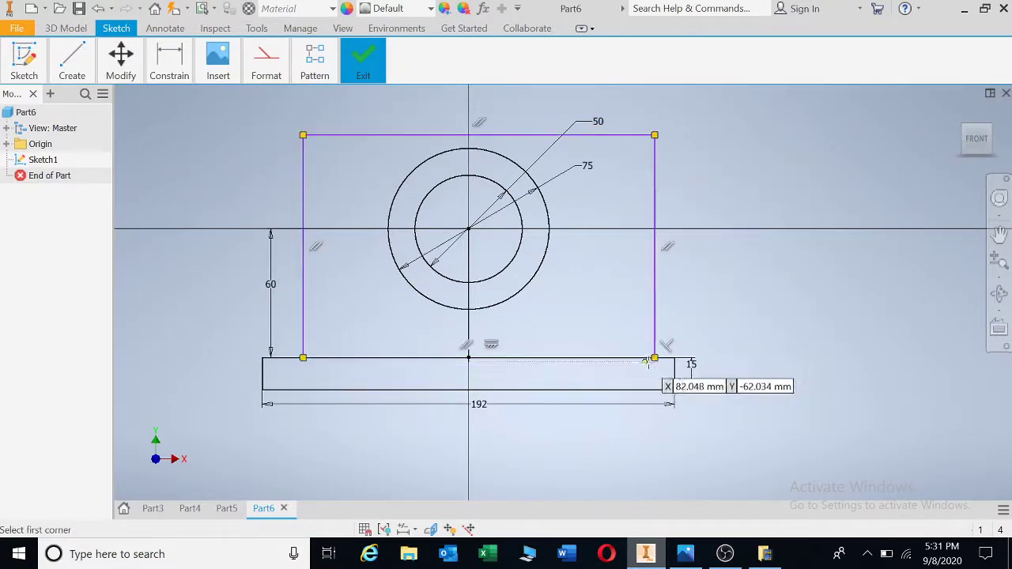
{"action": "left_click", "coordinate": [654, 359]}
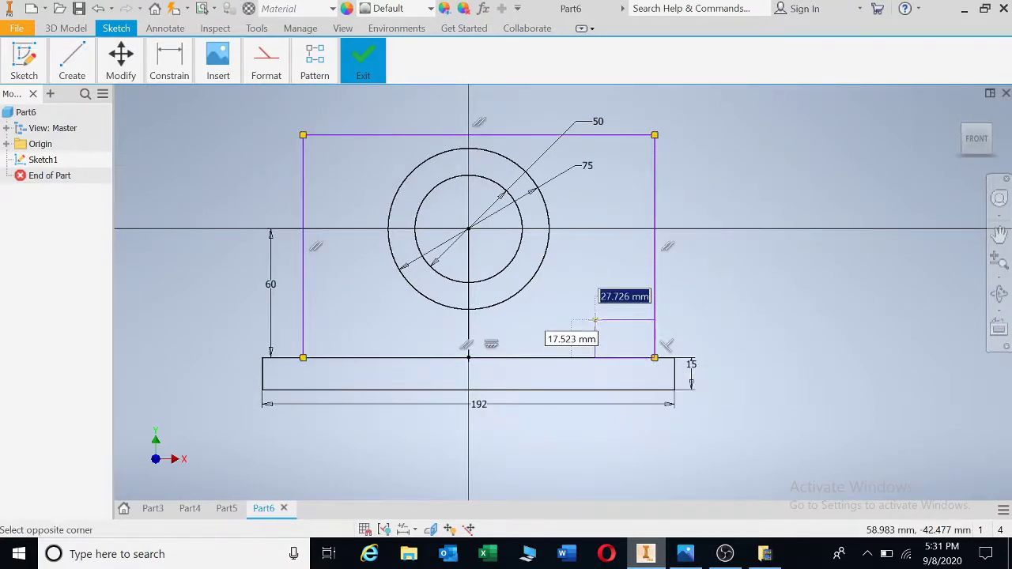
{"action": "left_click", "coordinate": [605, 134]}
{"action": "left_click", "coordinate": [303, 358]}
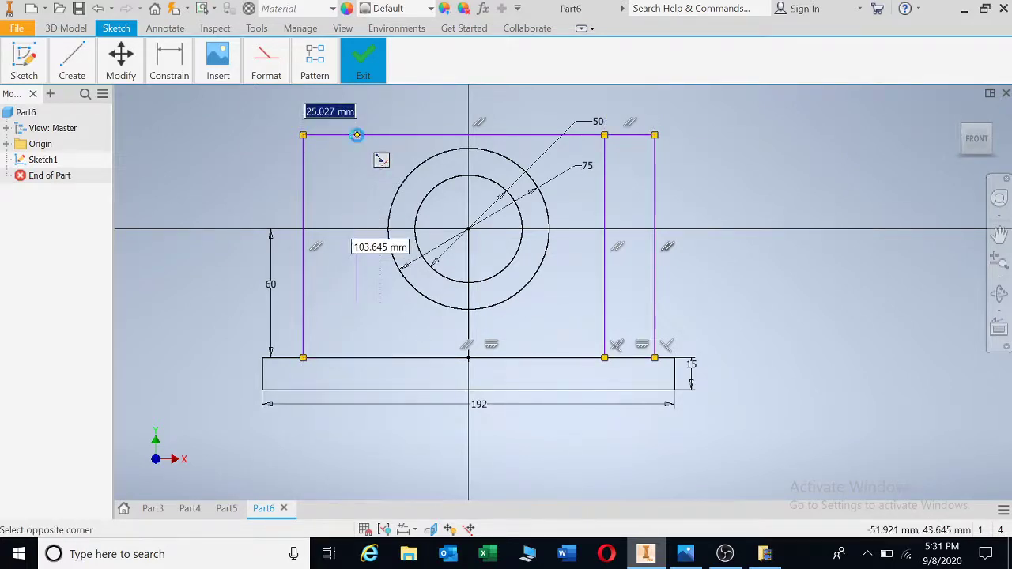
{"action": "left_click", "coordinate": [357, 134]}
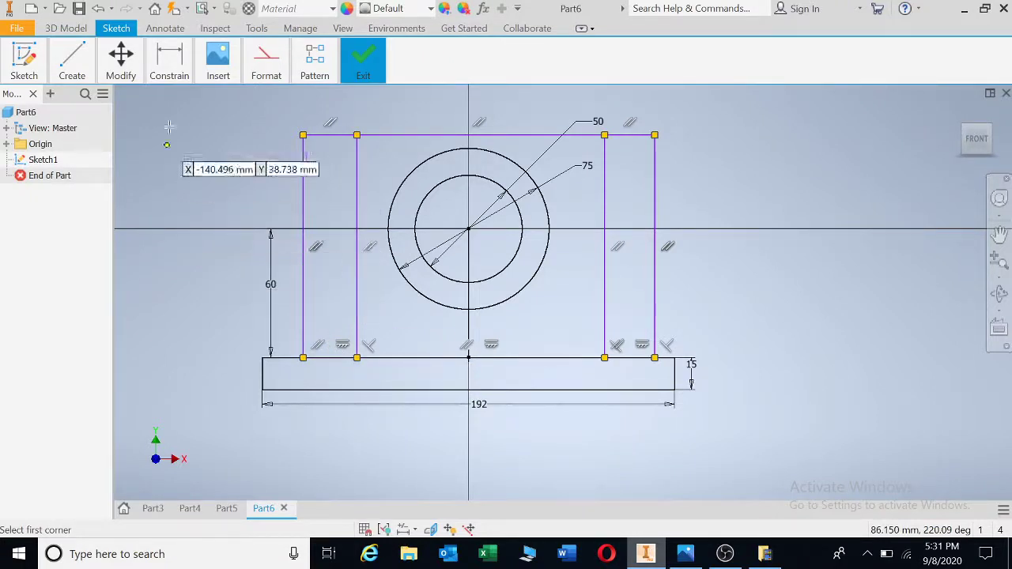
{"action": "left_click", "coordinate": [169, 65]}
Dimension the overall height to 120 and the back plate width to 150.
{"action": "left_click", "coordinate": [171, 108]}
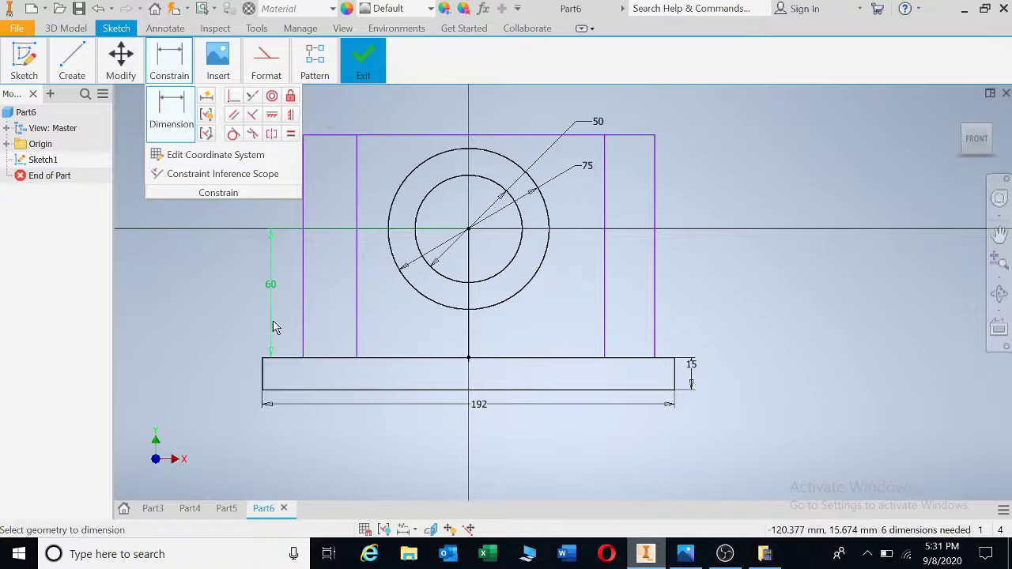
{"action": "left_click", "coordinate": [345, 136]}
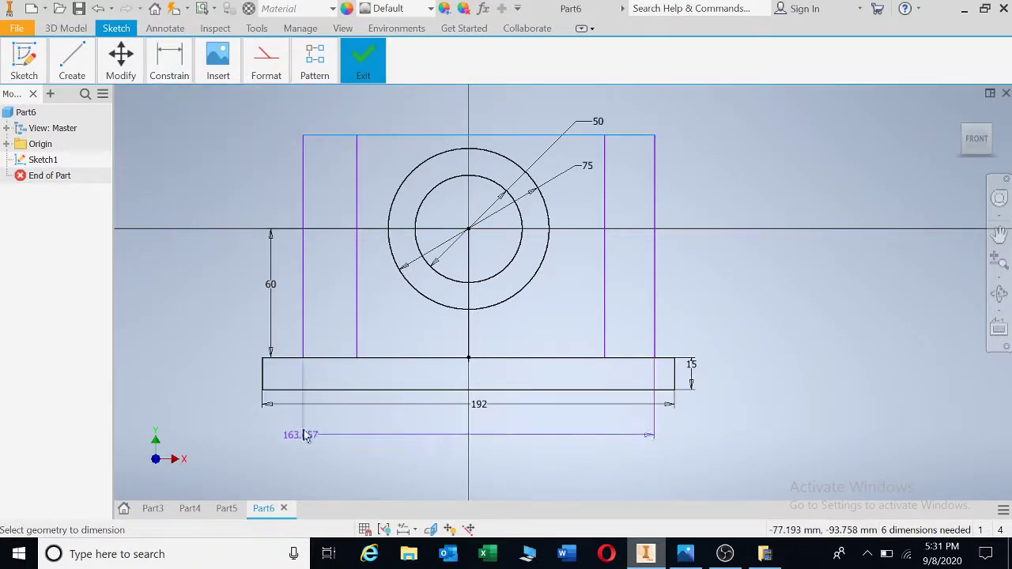
{"action": "left_click", "coordinate": [280, 390]}
{"action": "left_click", "coordinate": [187, 291]}
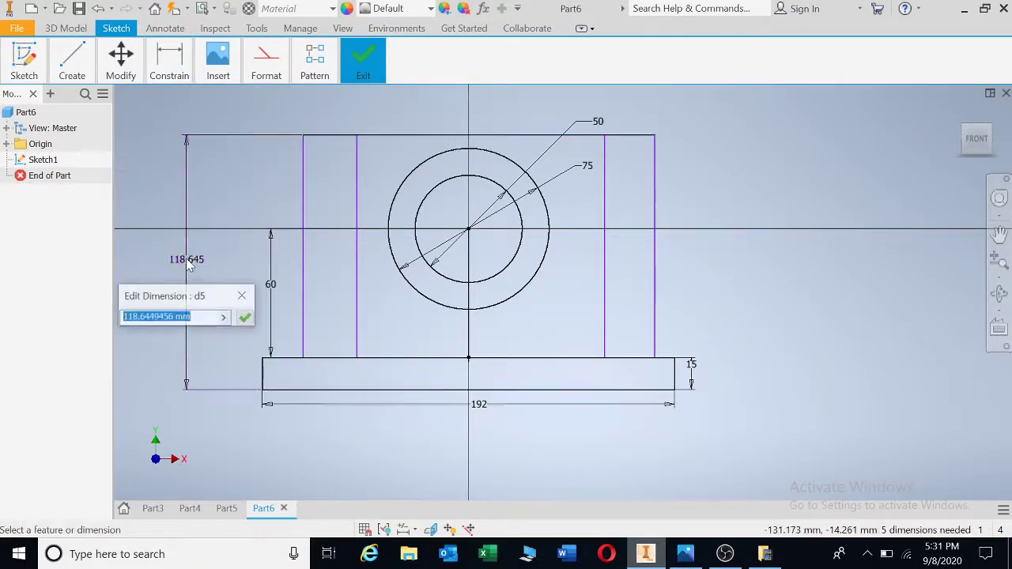
{"action": "type", "text": "1"}
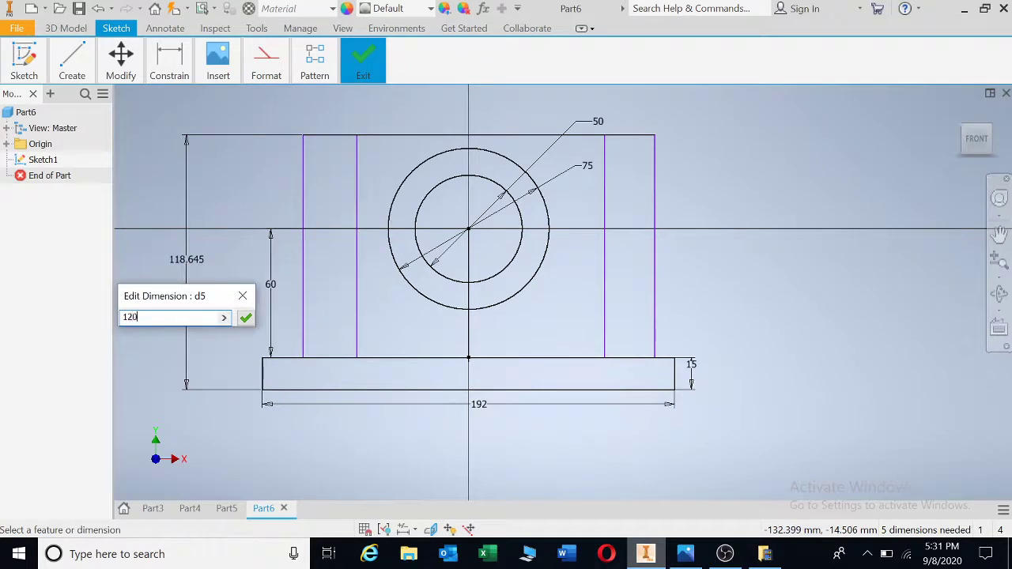
{"action": "type", "text": "20"}
{"action": "key", "text": "Return"}
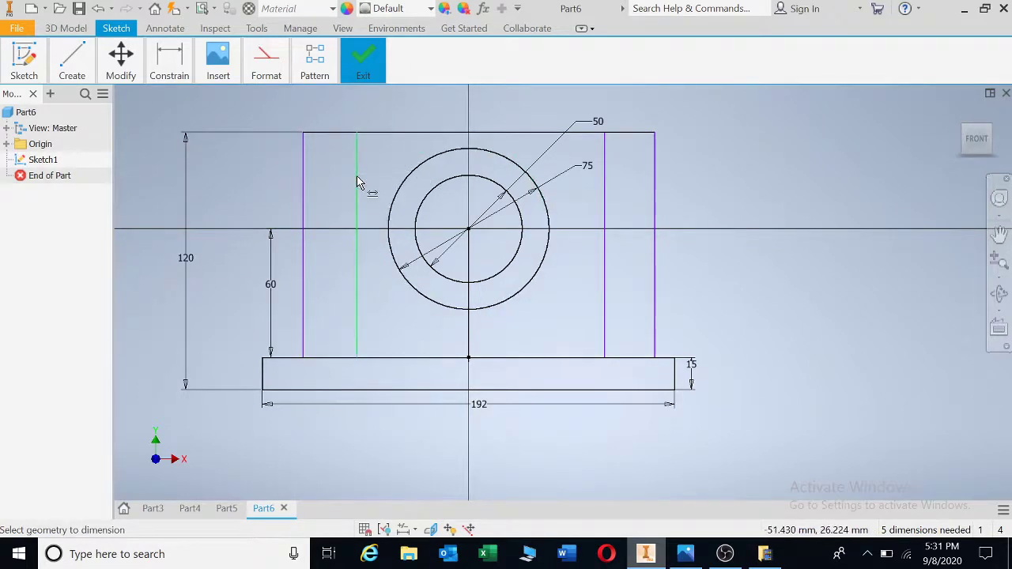
{"action": "left_click", "coordinate": [306, 161]}
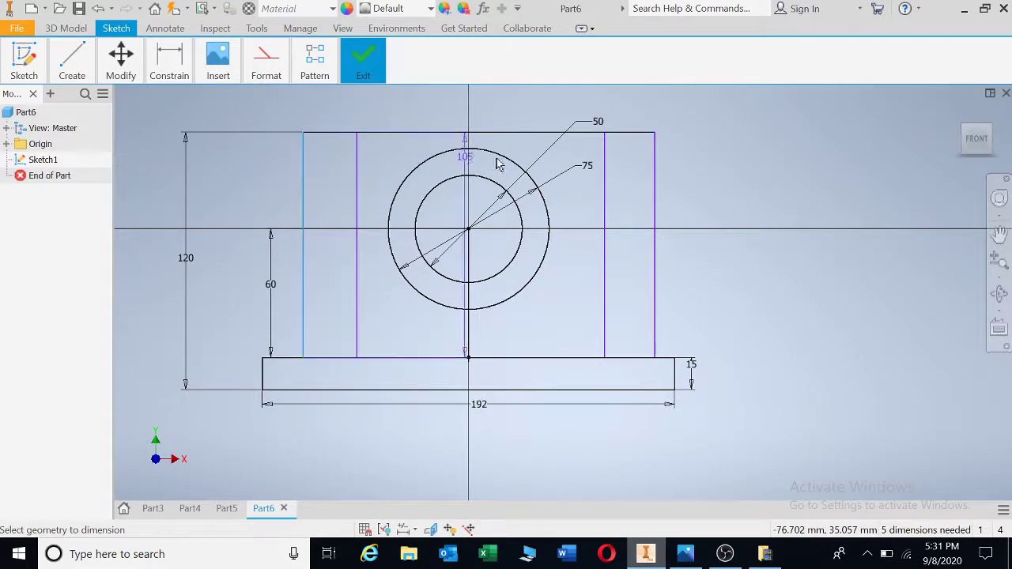
{"action": "left_click", "coordinate": [655, 170]}
{"action": "left_click", "coordinate": [485, 101]}
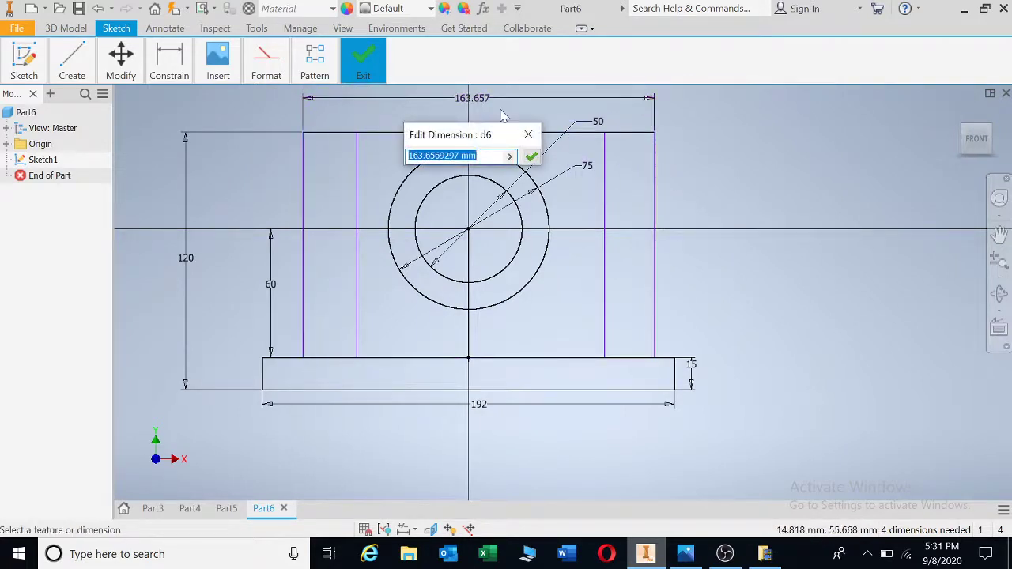
{"action": "type", "text": "150"}
{"action": "key", "text": "Return"}
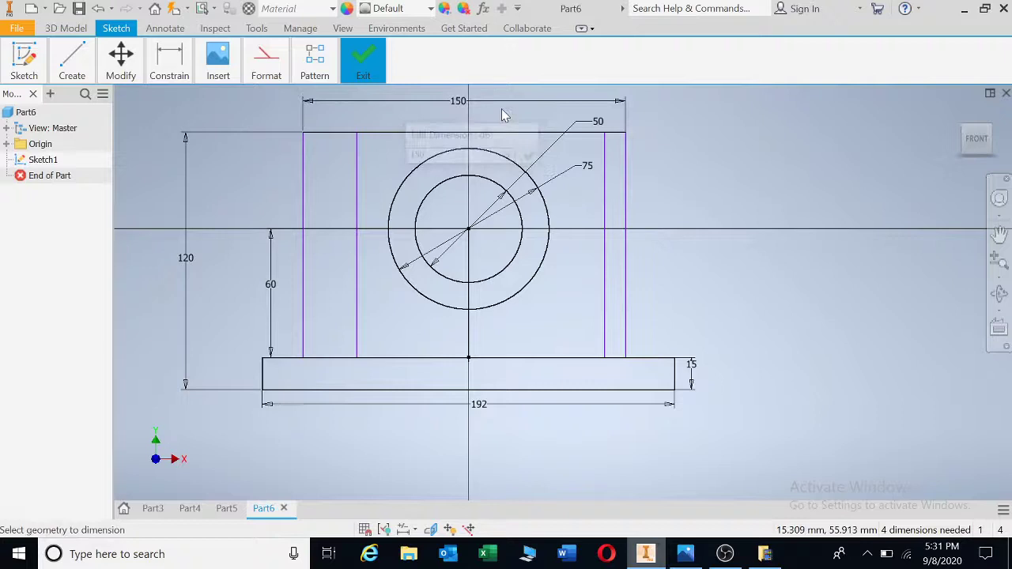
Set both side upright widths to 15, then bring up the reference drawing.
{"action": "left_click", "coordinate": [356, 217]}
{"action": "left_click", "coordinate": [304, 208]}
{"action": "left_click", "coordinate": [329, 208]}
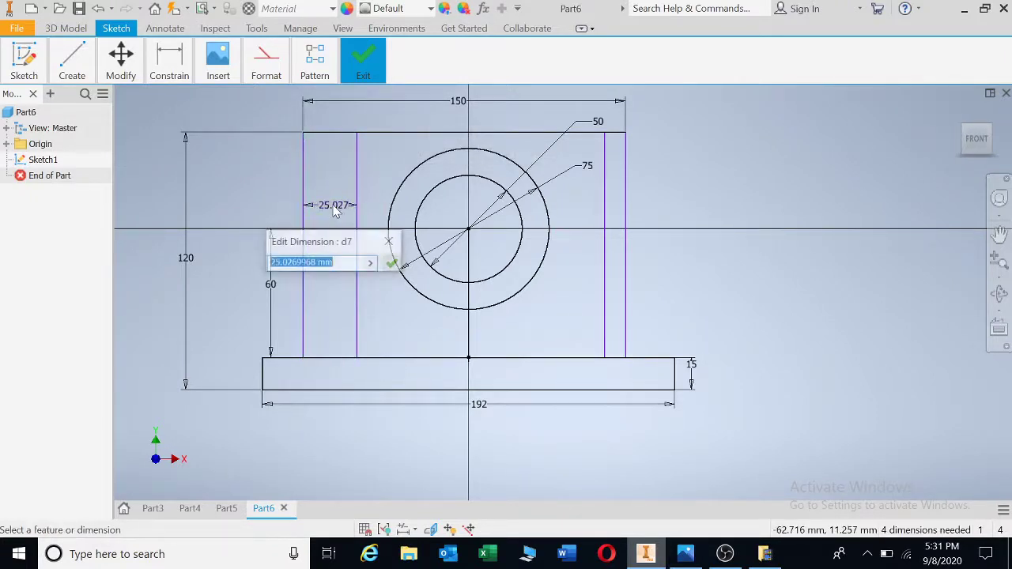
{"action": "type", "text": "1"}
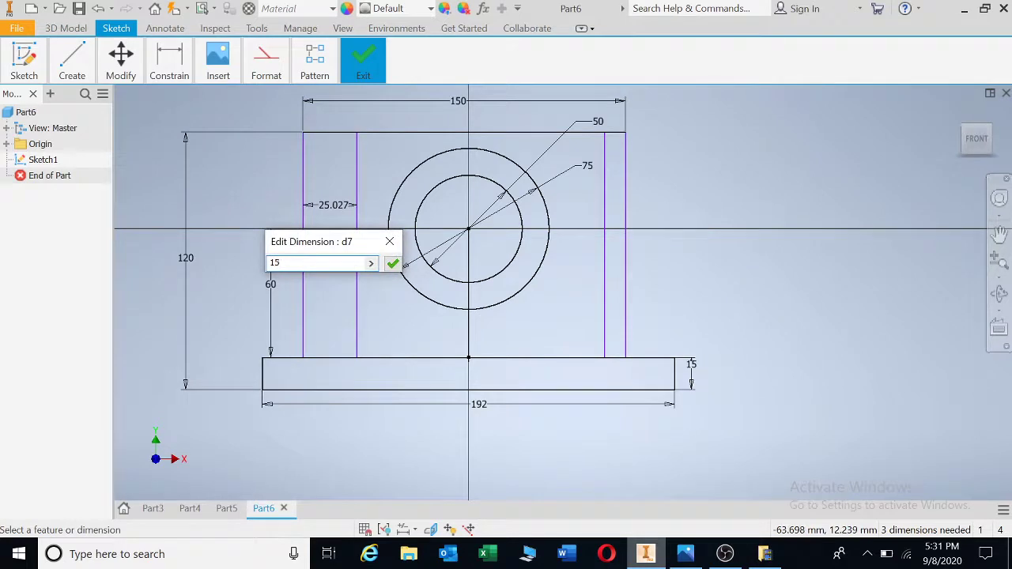
{"action": "type", "text": "5"}
{"action": "key", "text": "Return"}
{"action": "left_click", "coordinate": [624, 198]}
{"action": "left_click", "coordinate": [605, 200]}
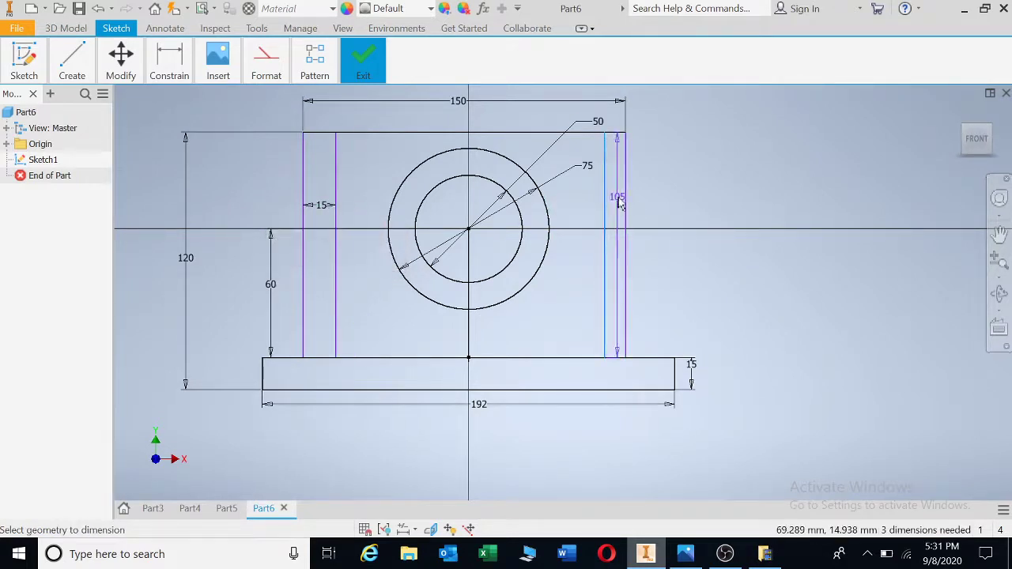
{"action": "left_click", "coordinate": [674, 183]}
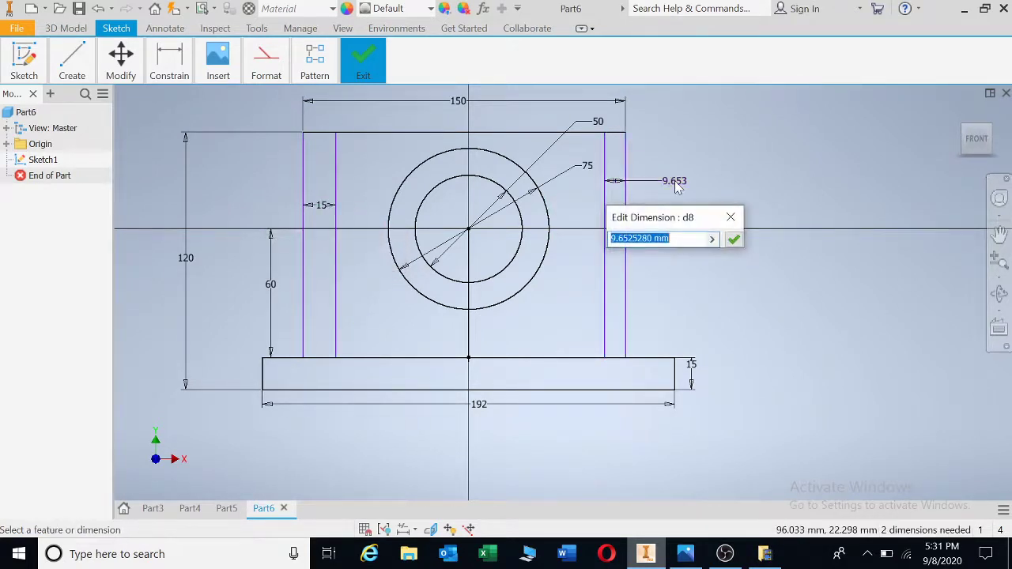
{"action": "type", "text": "15"}
{"action": "key", "text": "Return"}
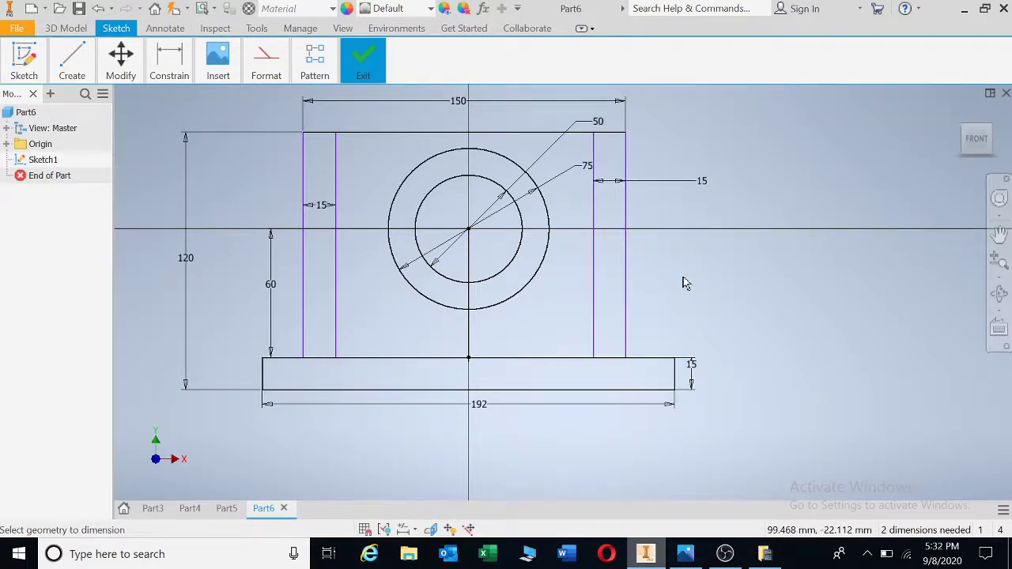
{"action": "left_click", "coordinate": [685, 553]}
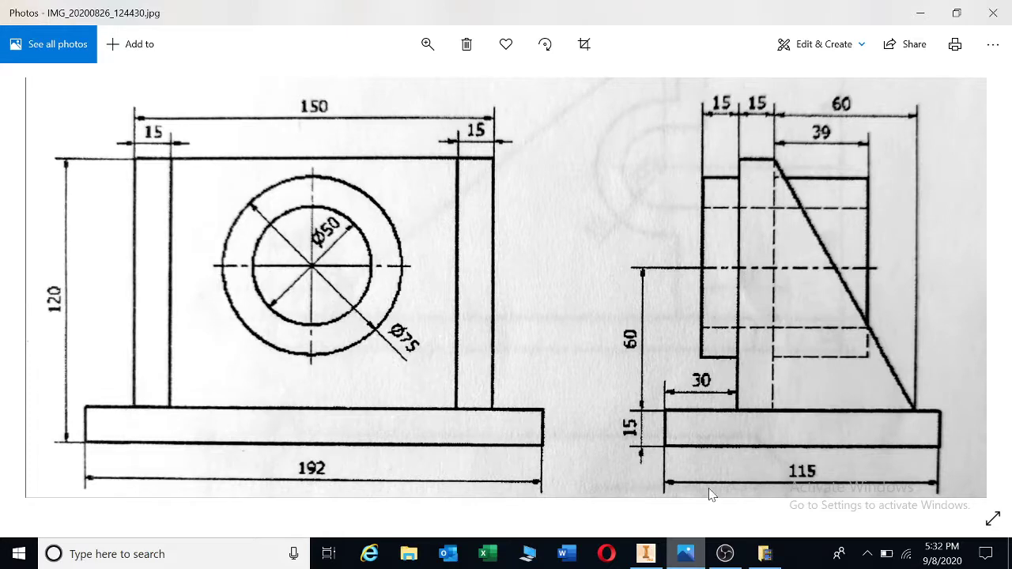
Extrude the ring between the Ø50 and Ø75 circles 54 mm.
{"action": "key", "text": "alt+Tab"}
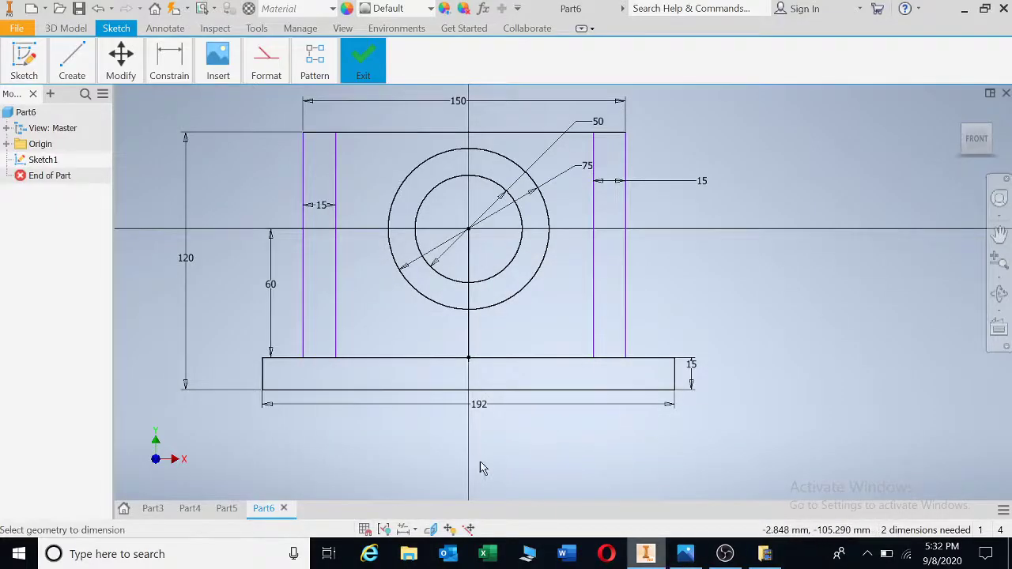
{"action": "scroll", "coordinate": [495, 474], "scroll_direction": "up", "scroll_amount": 5}
{"action": "key", "text": "e"}
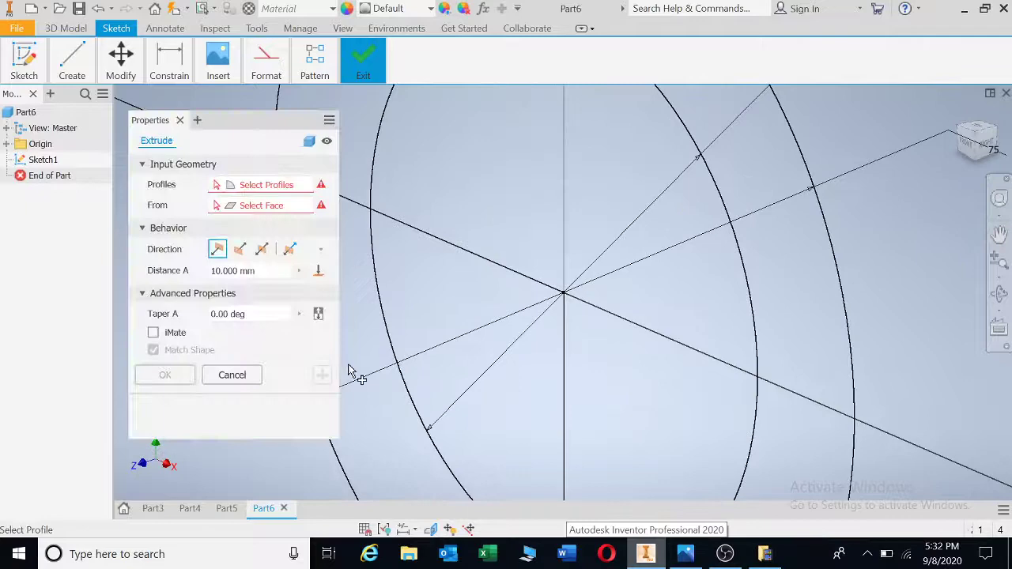
{"action": "left_click", "coordinate": [363, 376]}
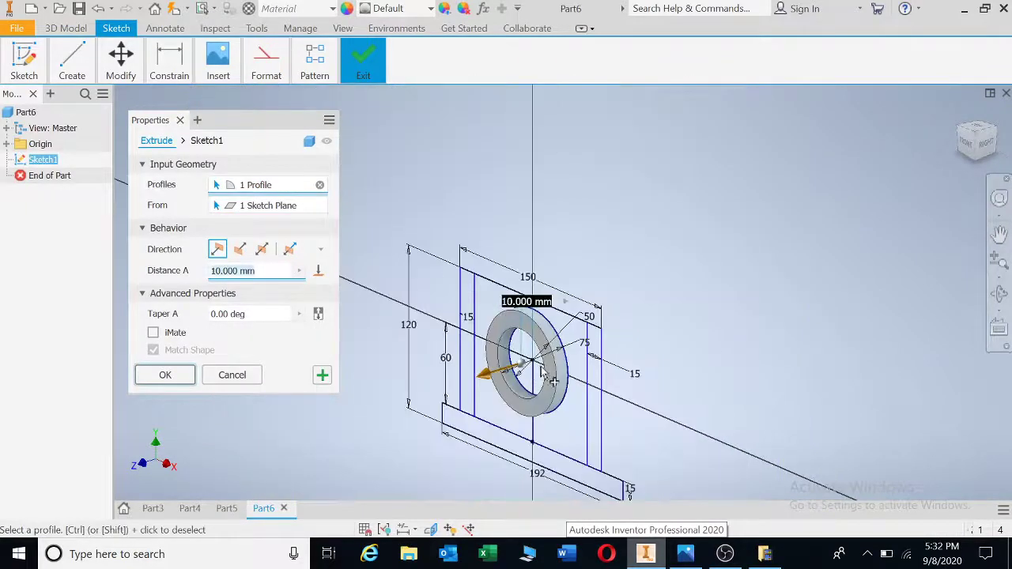
{"action": "mouse_move", "coordinate": [578, 401]}
{"action": "middle_mouse_down"}
{"action": "mouse_move", "coordinate": [599, 239]}
{"action": "mouse_move", "coordinate": [607, 308]}
{"action": "middle_mouse_up"}
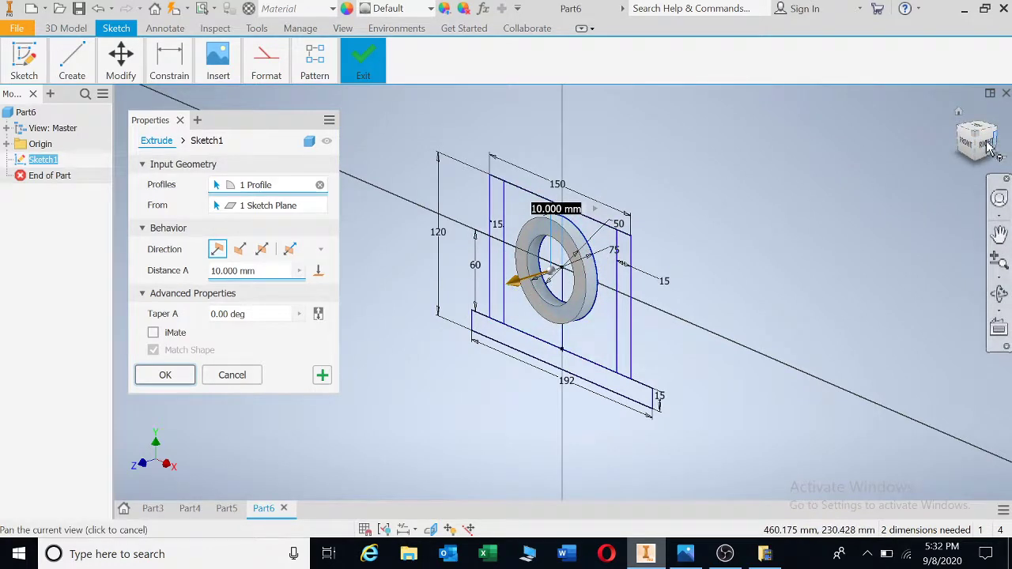
{"action": "left_click", "coordinate": [961, 145]}
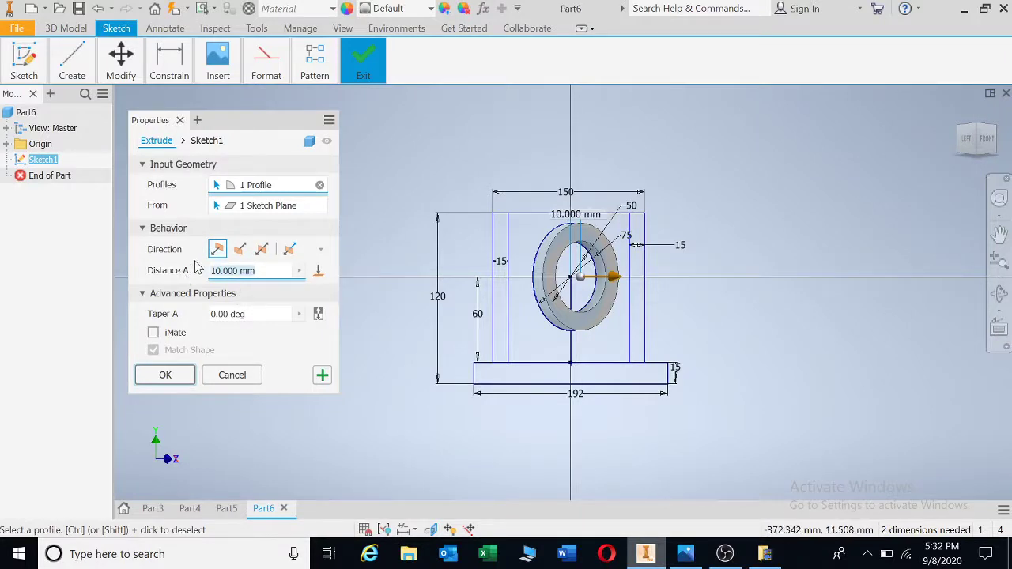
{"action": "type", "text": "54"}
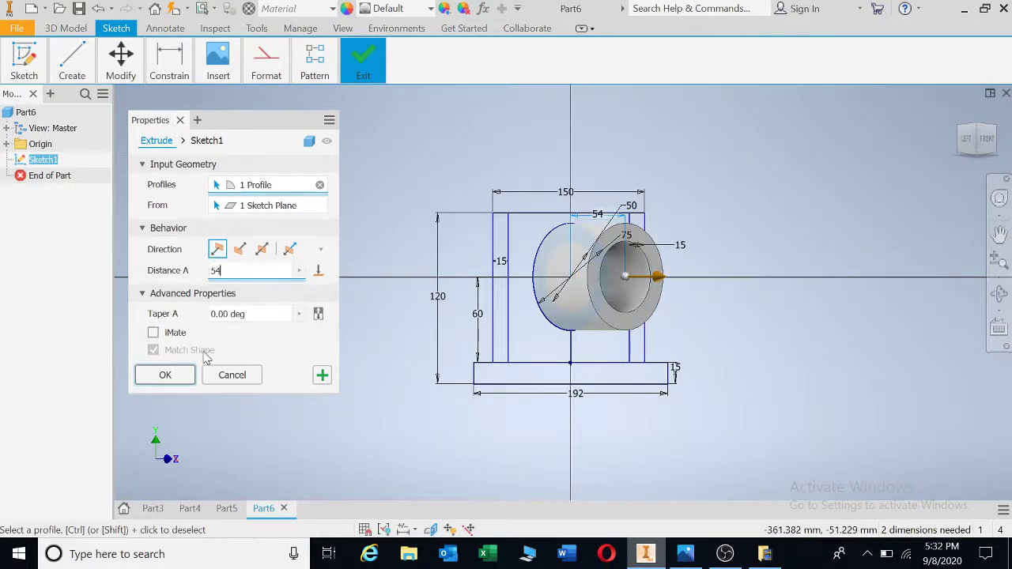
{"action": "left_click", "coordinate": [166, 375]}
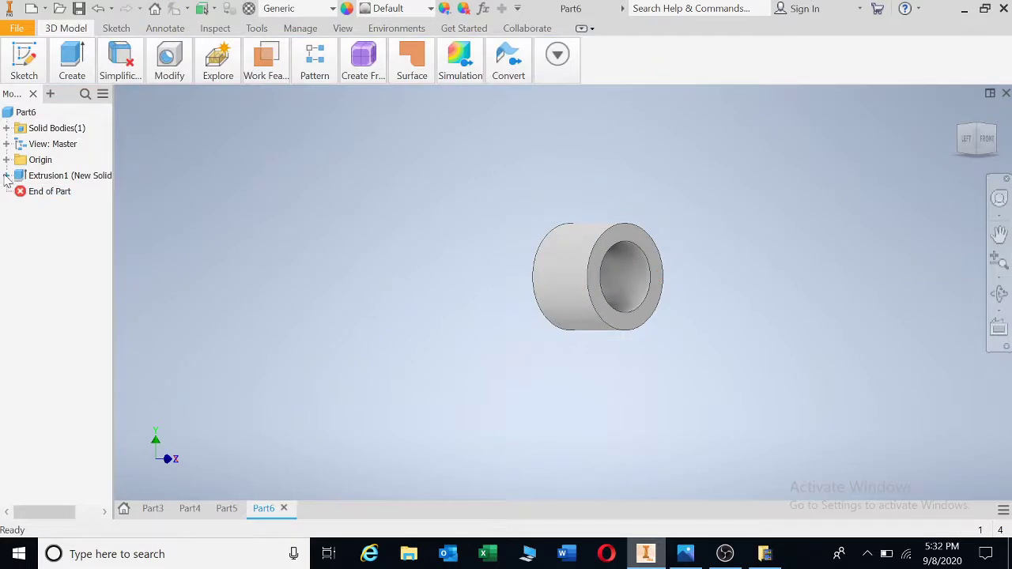
Finish editing Sketch1 and share it so its profiles stay available.
{"action": "left_click", "coordinate": [7, 175]}
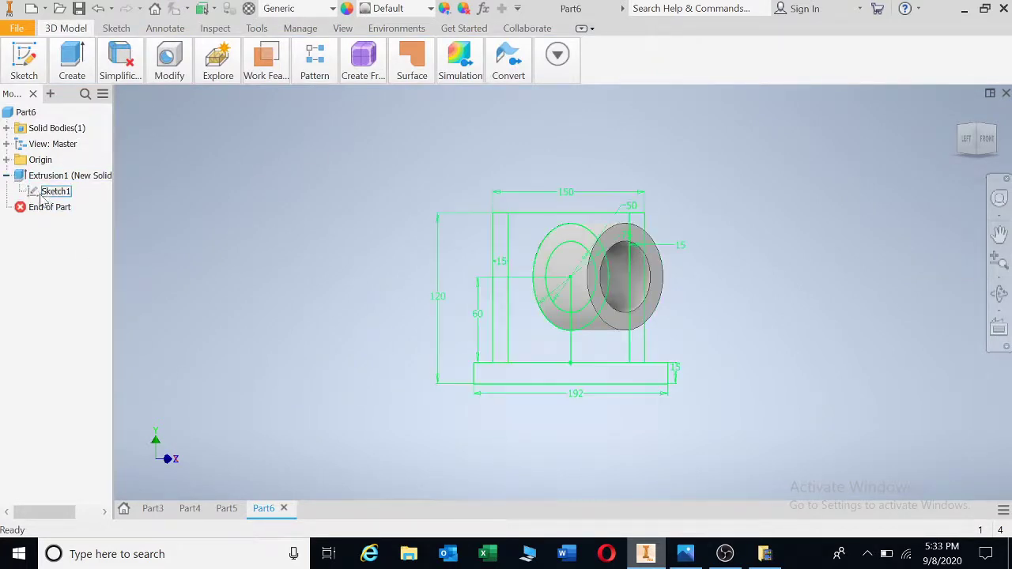
{"action": "double_click", "coordinate": [54, 193]}
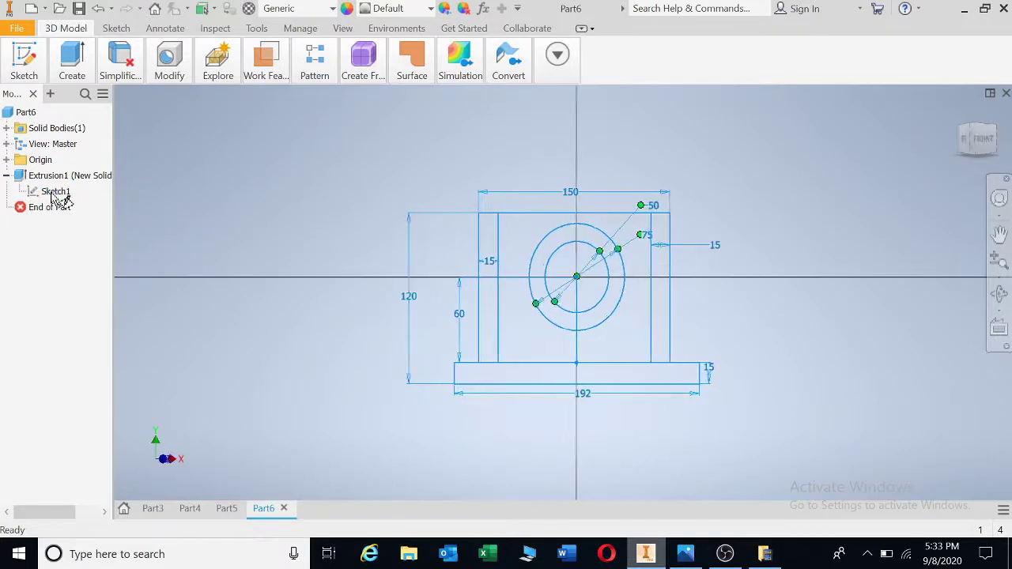
{"action": "right_click", "coordinate": [223, 172]}
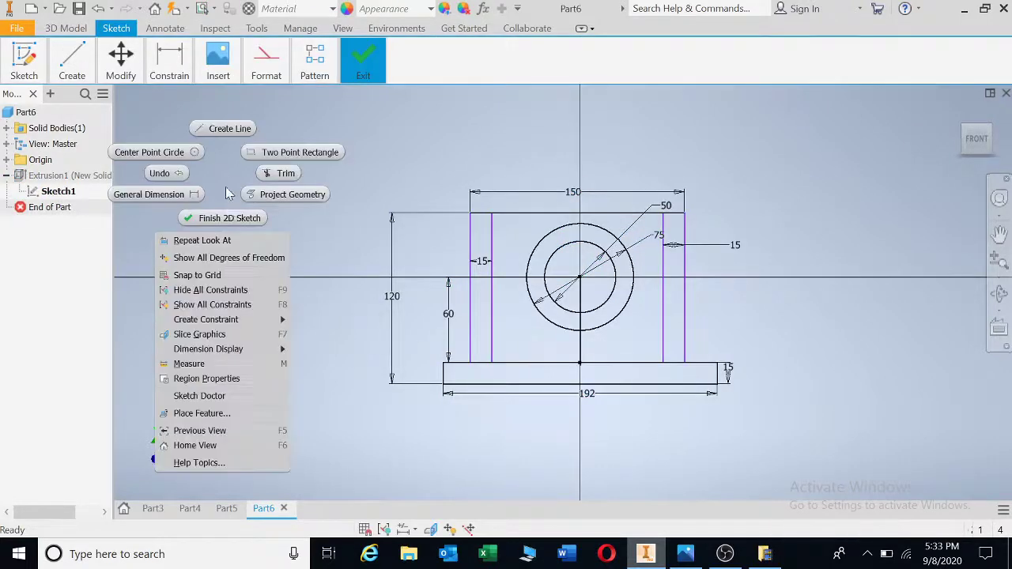
{"action": "left_click", "coordinate": [231, 218]}
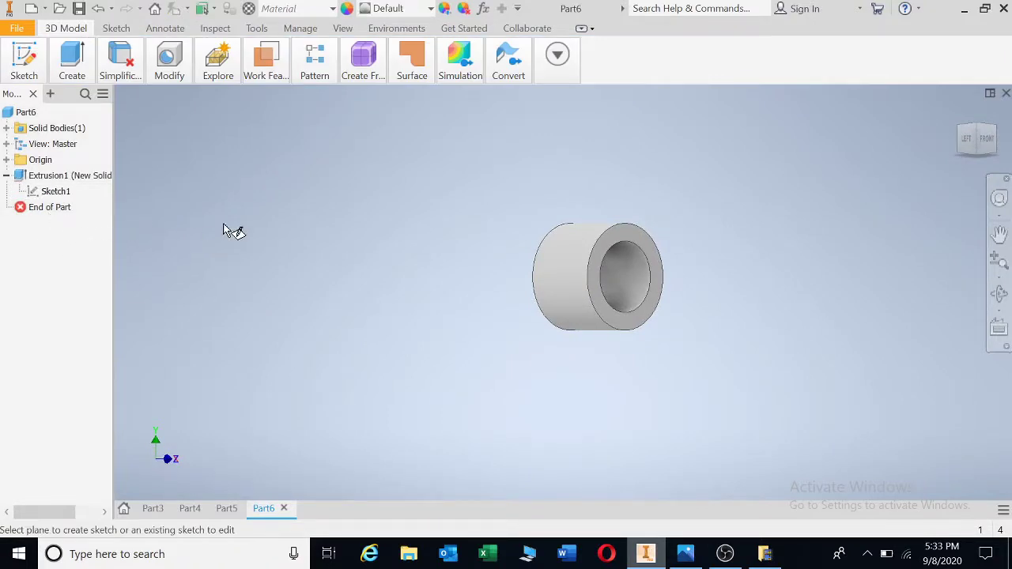
{"action": "right_click", "coordinate": [63, 201]}
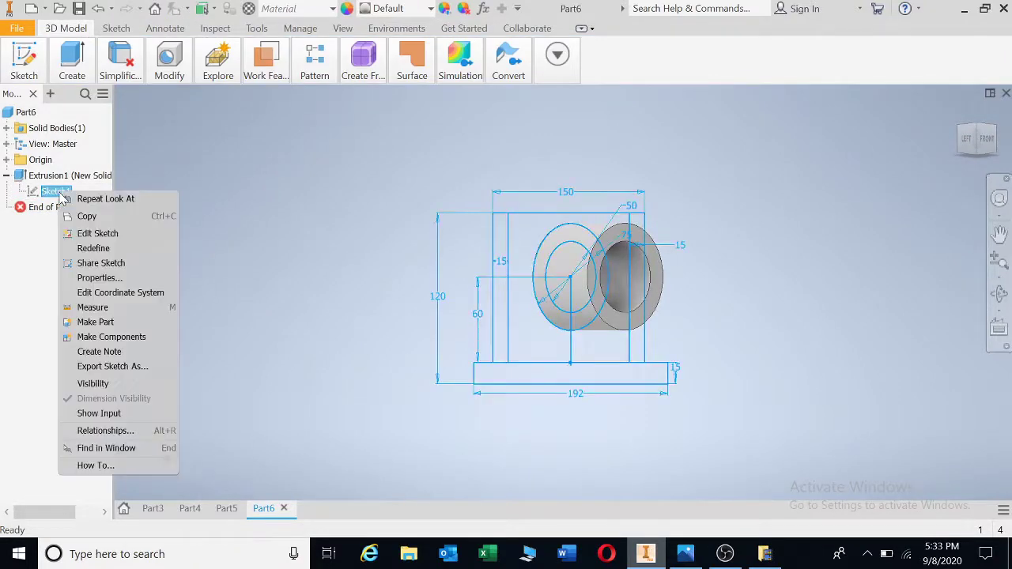
{"action": "left_click", "coordinate": [103, 263]}
{"action": "key", "text": "e"}
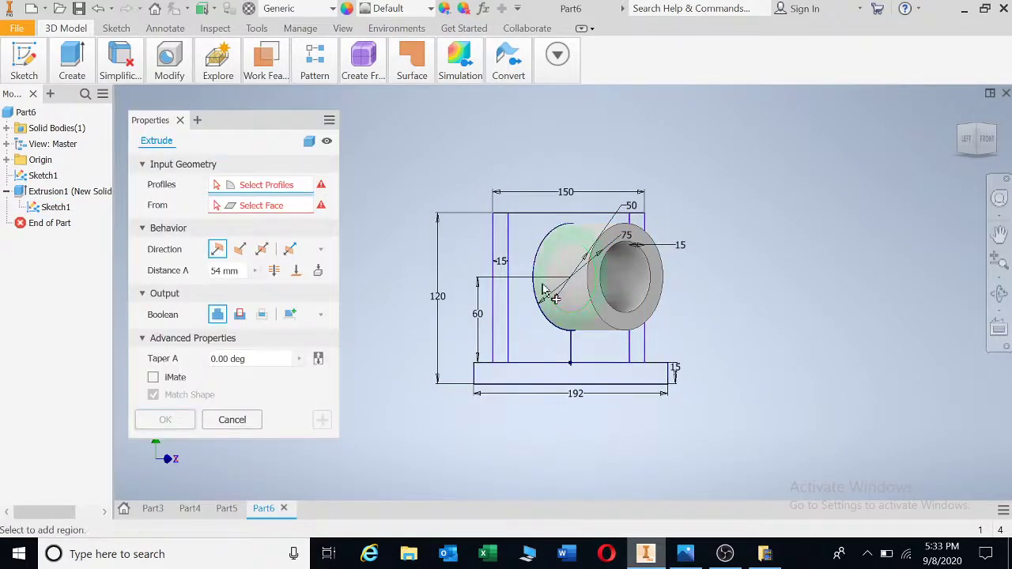
Extrude the ring profile 15 mm in the flipped direction, joined to the boss.
{"action": "left_click", "coordinate": [543, 289]}
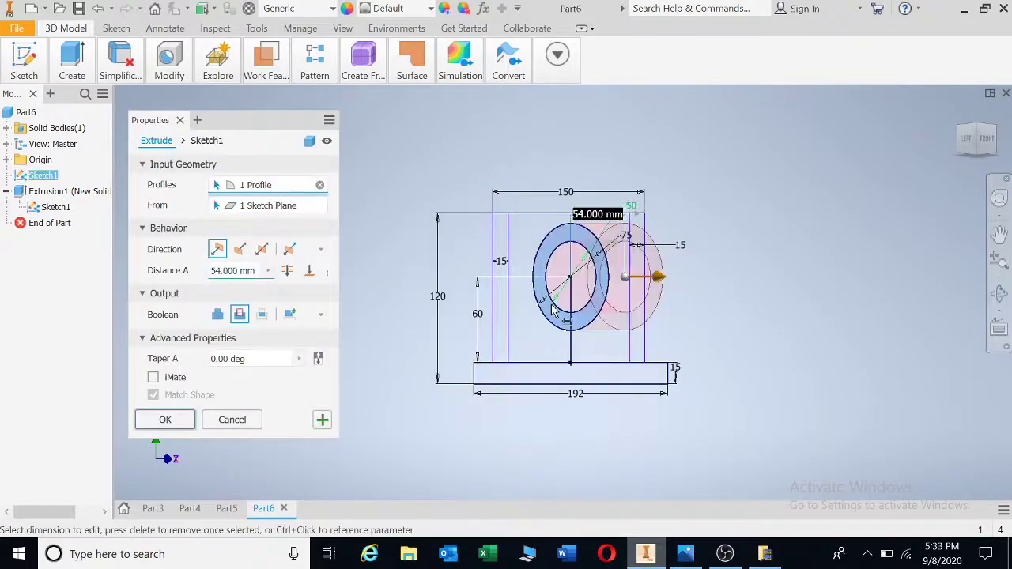
{"action": "left_click", "coordinate": [240, 249]}
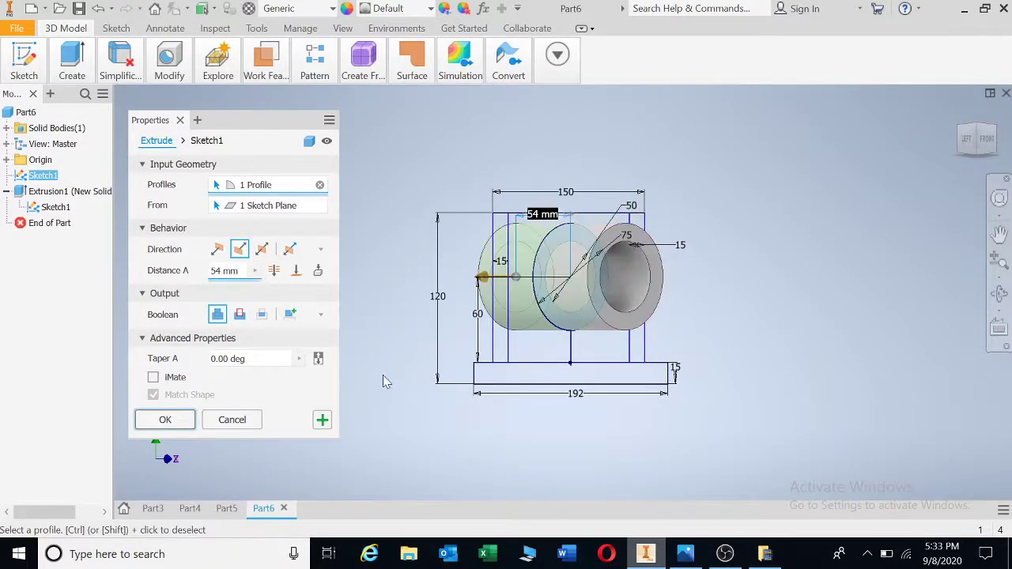
{"action": "left_click", "coordinate": [687, 555]}
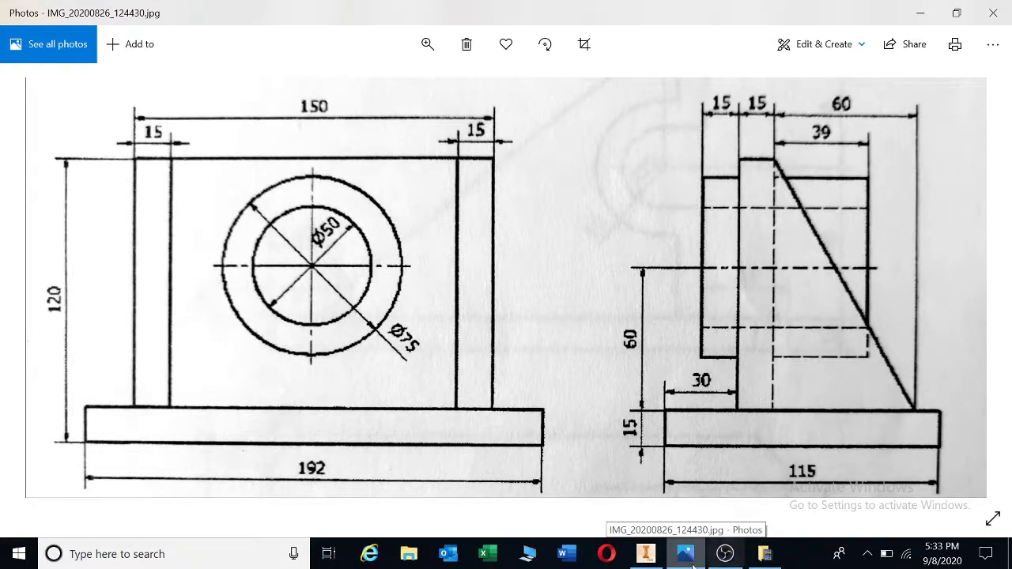
{"action": "left_click", "coordinate": [646, 555]}
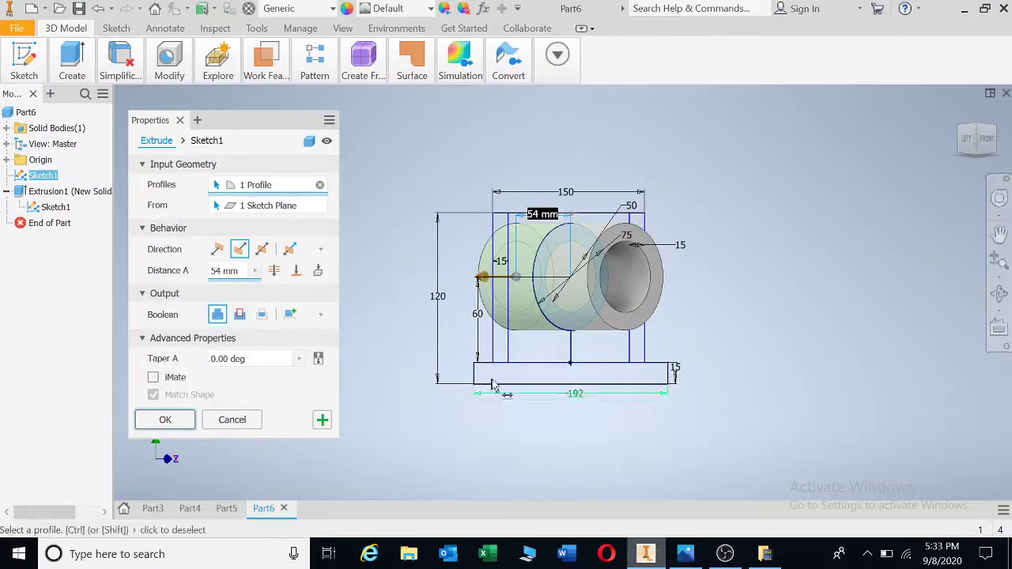
{"action": "left_click", "coordinate": [234, 270]}
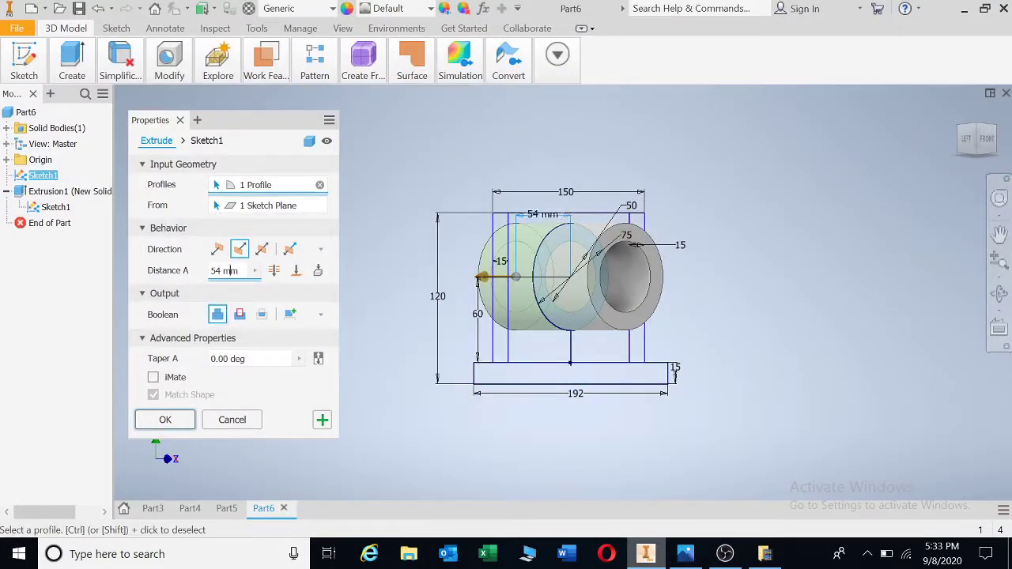
{"action": "type", "text": "15"}
{"action": "left_click", "coordinate": [168, 420]}
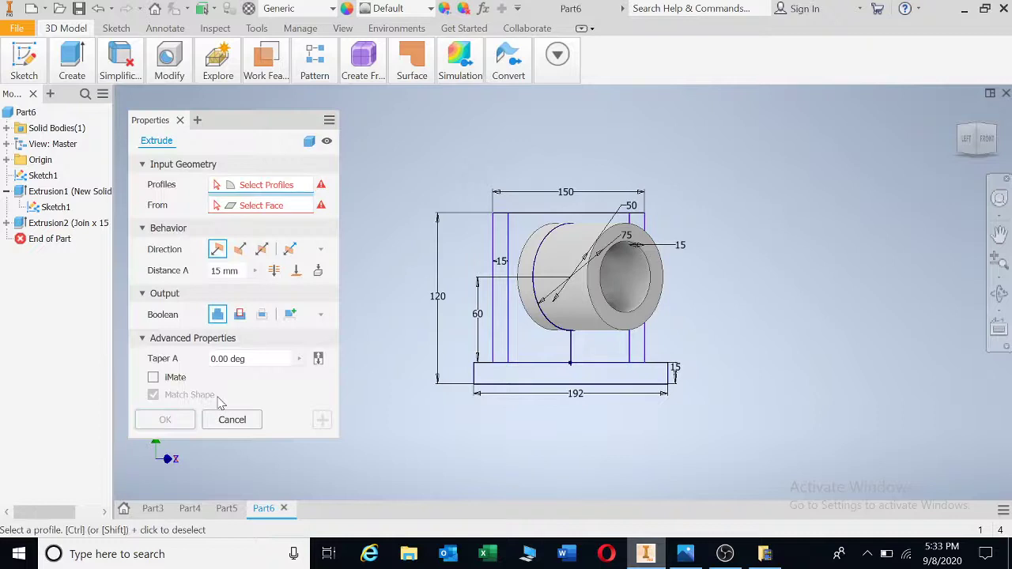
Pick the left strip, back plate and right strip as extrusion profiles, then view the reference drawing.
{"action": "left_click", "coordinate": [506, 249]}
{"action": "left_click", "coordinate": [553, 286]}
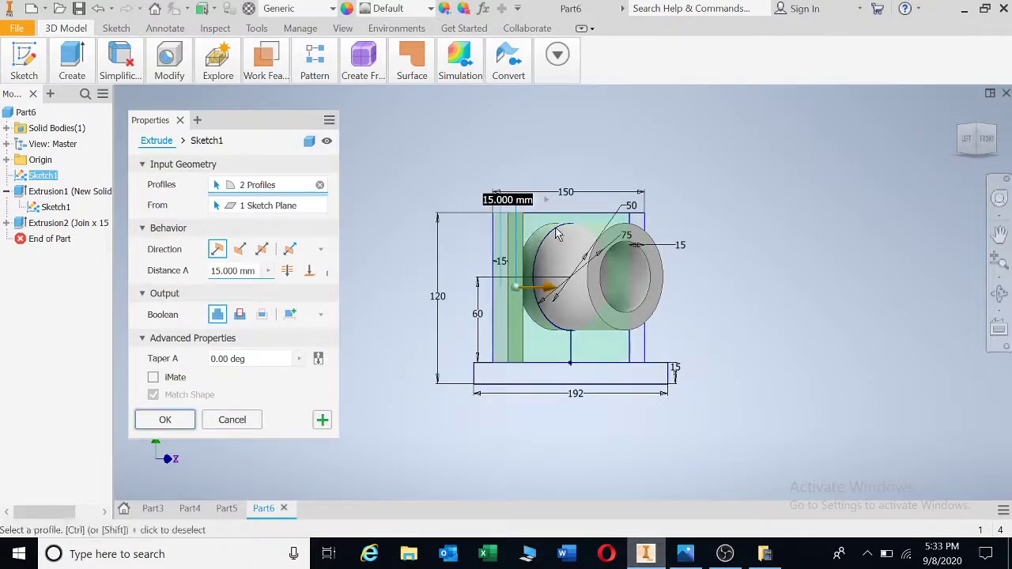
{"action": "left_click", "coordinate": [642, 227]}
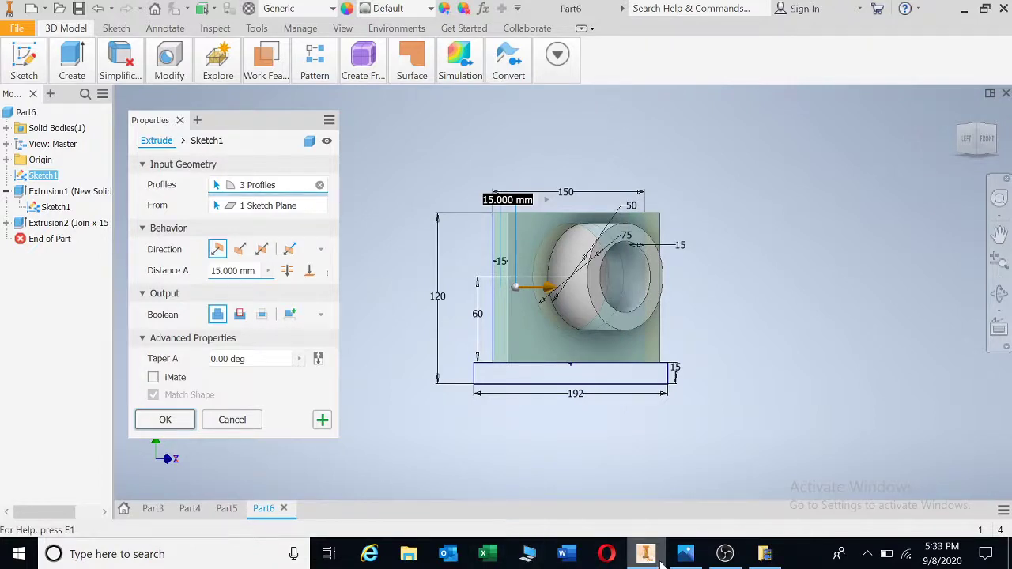
{"action": "left_click", "coordinate": [686, 556]}
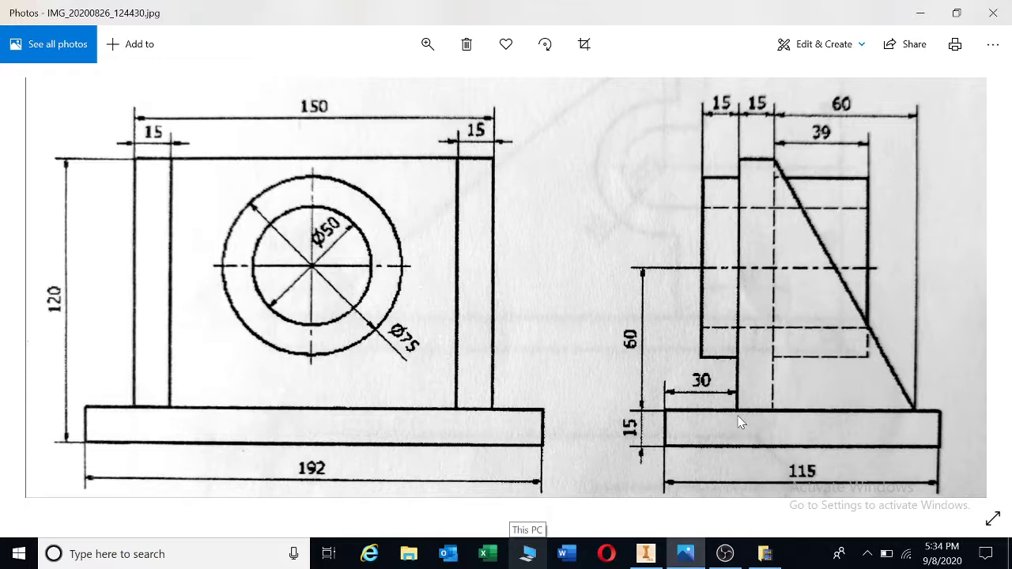
{"action": "key", "text": "Right"}
{"action": "key", "text": "Left"}
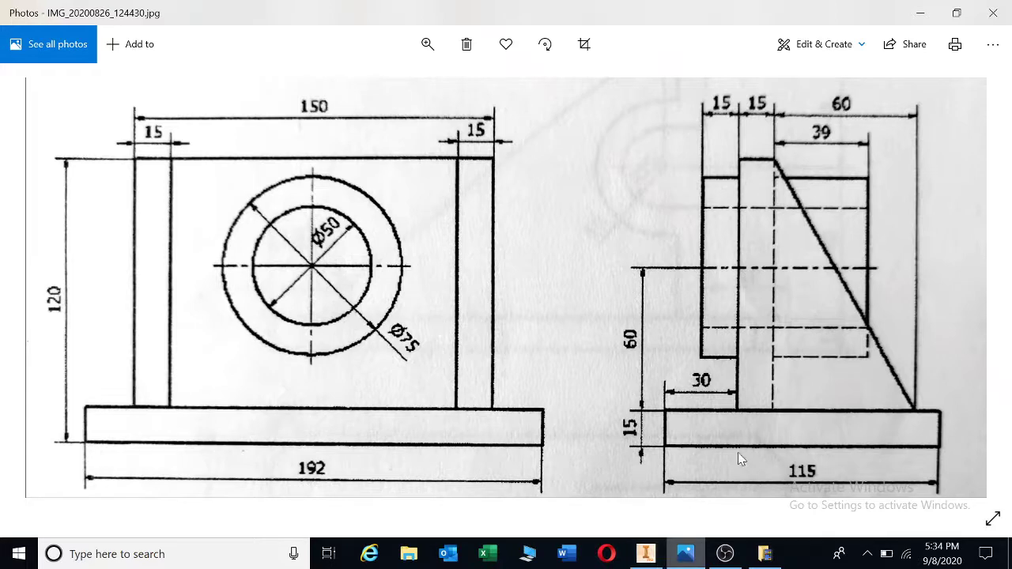
Finish the 15 mm back plate and uprights extrusion and orbit to inspect it in 3D.
{"action": "left_click", "coordinate": [686, 557]}
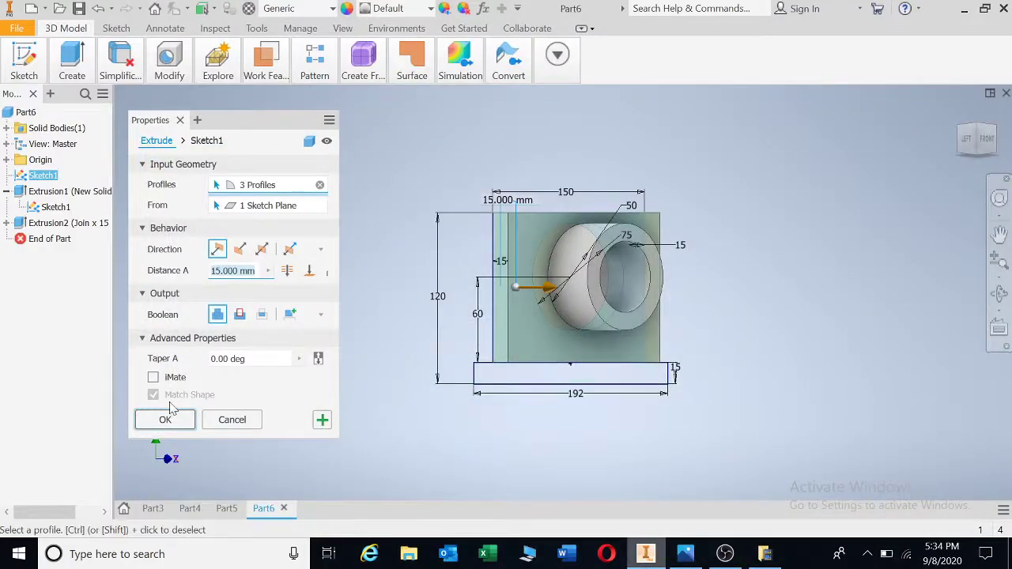
{"action": "left_click", "coordinate": [166, 419]}
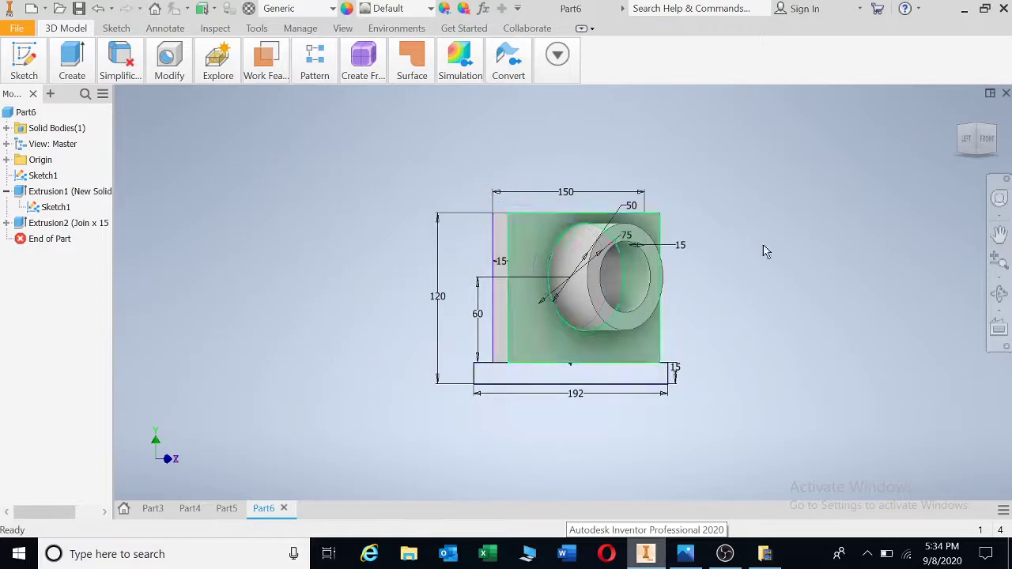
{"action": "left_click", "coordinate": [999, 293]}
{"action": "left_click_drag", "start_coordinate": [649, 232], "coordinate": [667, 256]}
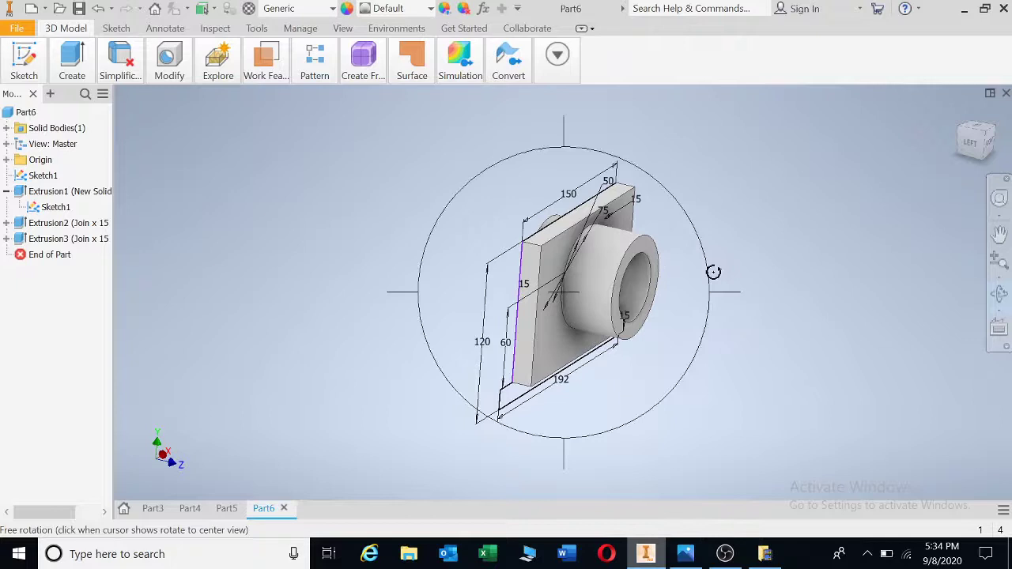
{"action": "key", "text": "Escape"}
Extrude the base rectangle 85 mm forward.
{"action": "key", "text": "e"}
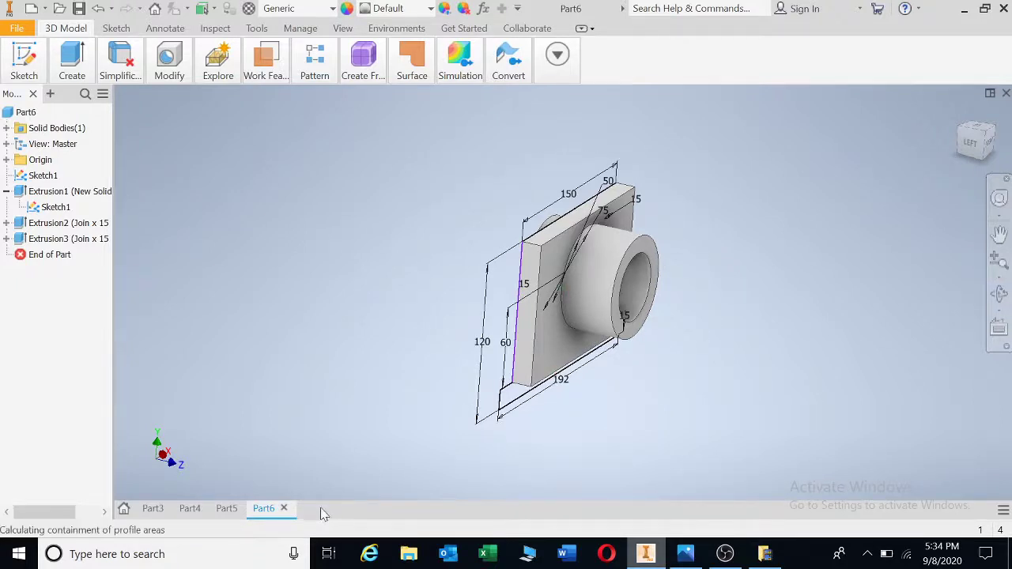
{"action": "left_click", "coordinate": [529, 407]}
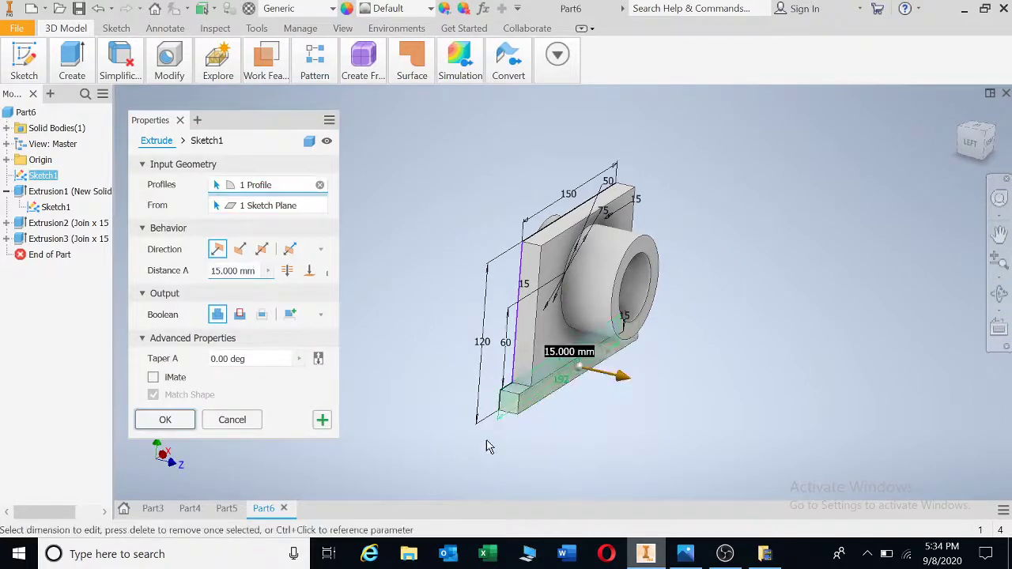
{"action": "left_click", "coordinate": [239, 271]}
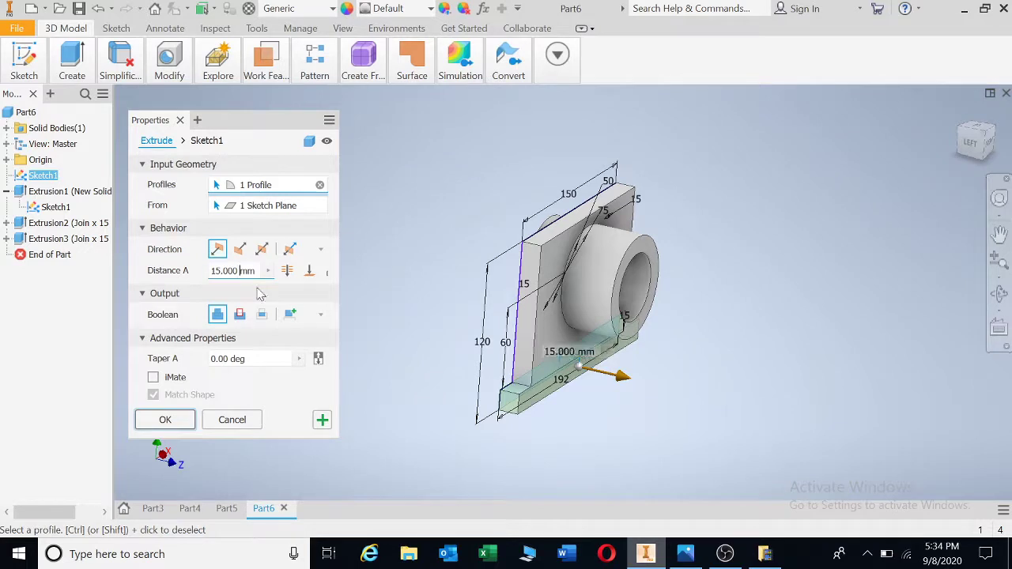
{"action": "left_click_drag", "start_coordinate": [254, 271], "coordinate": [187, 290]}
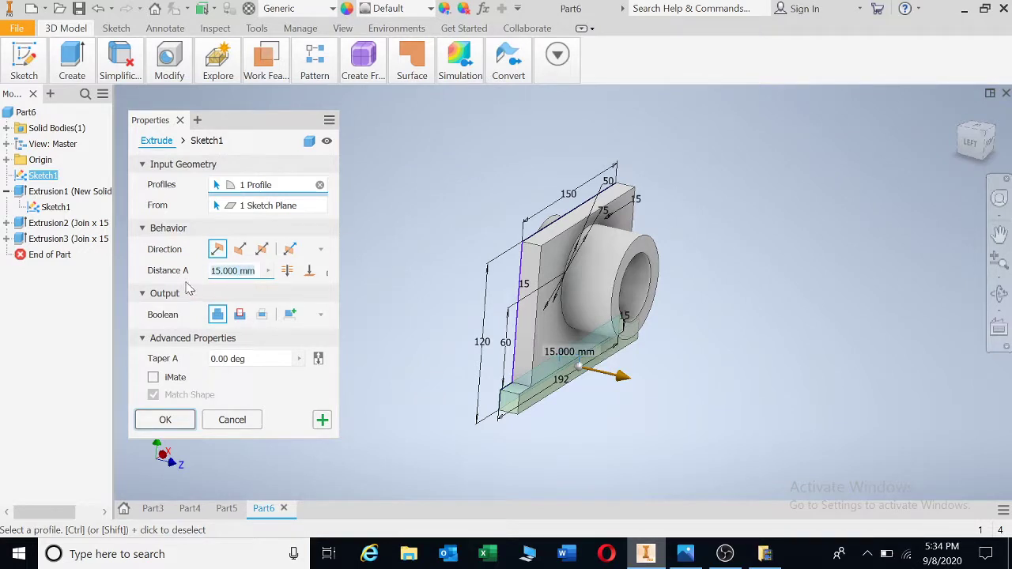
{"action": "type", "text": "85"}
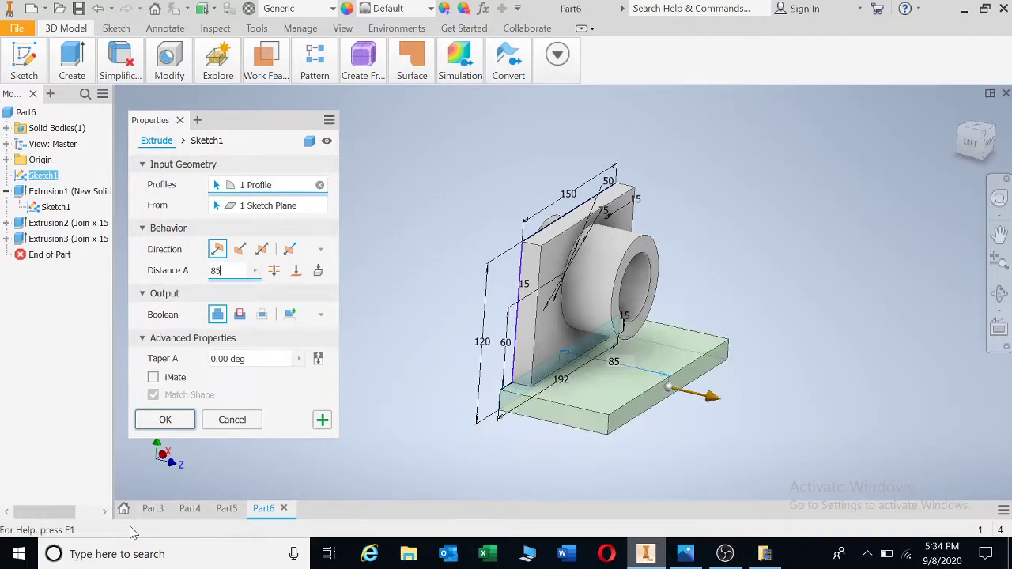
{"action": "left_click", "coordinate": [165, 420]}
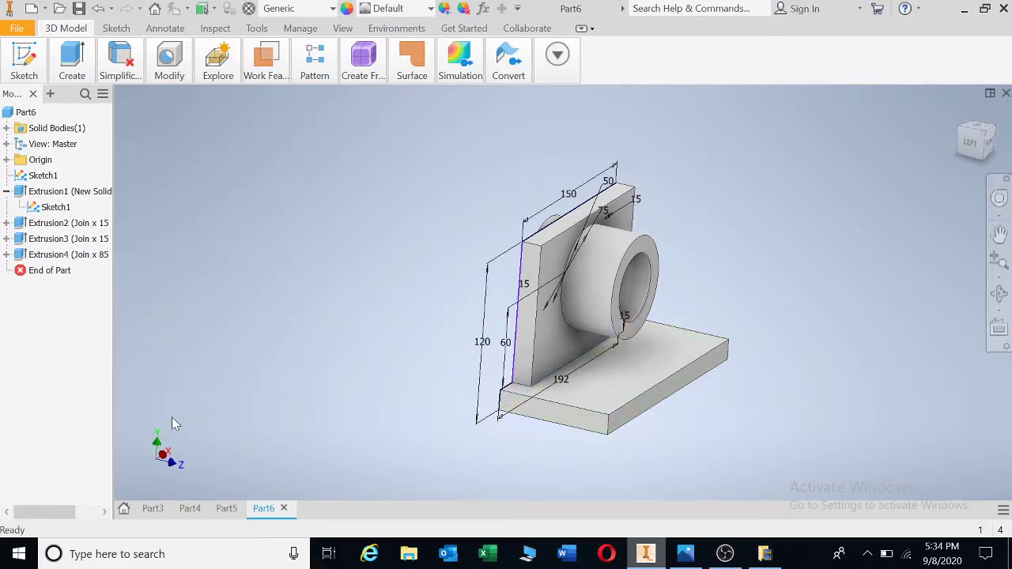
{"action": "key", "text": "e"}
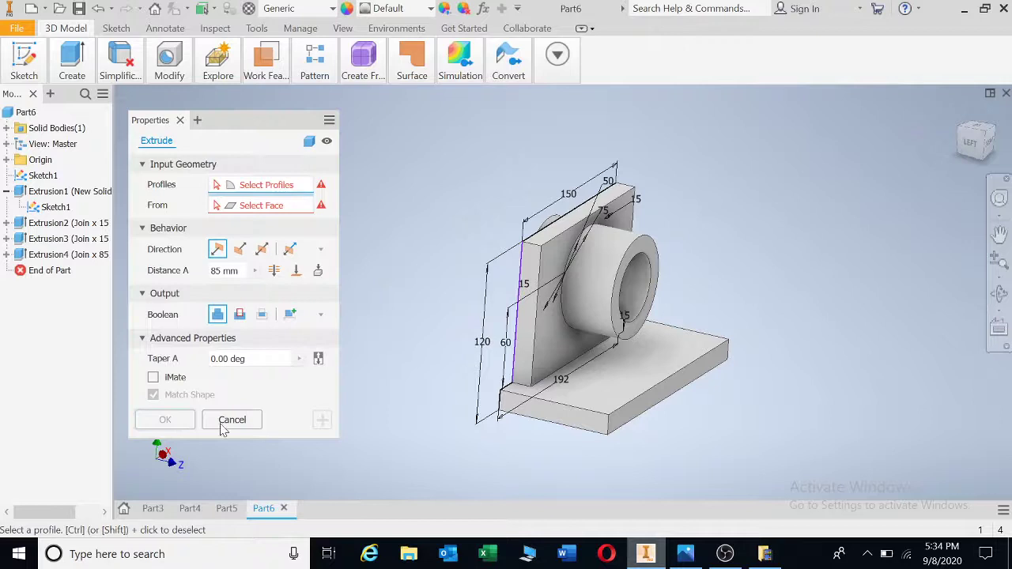
Try a flipped 30 mm base extrusion, then undo it together with the 85 mm base.
{"action": "left_click", "coordinate": [510, 406]}
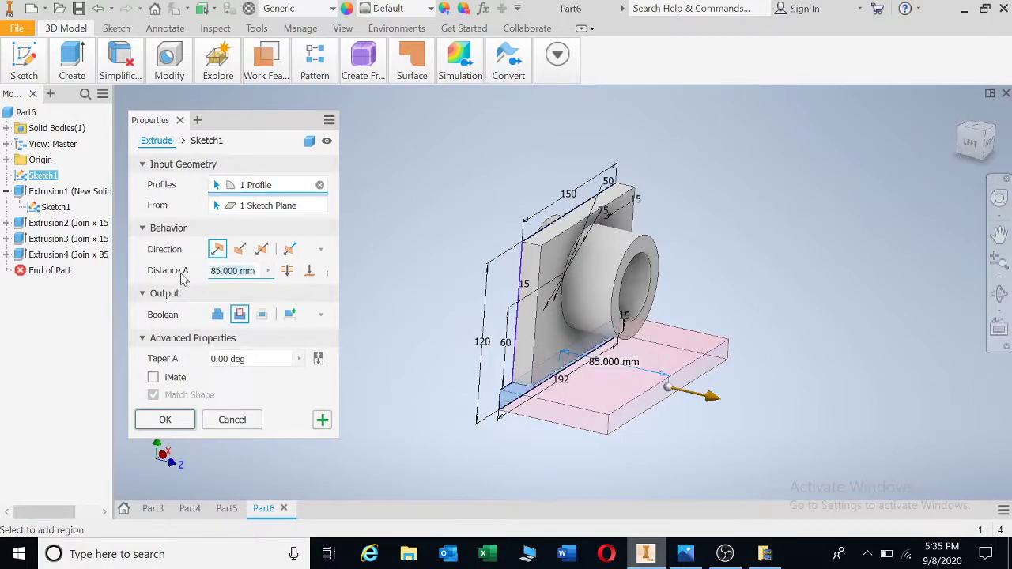
{"action": "type", "text": "30"}
{"action": "left_click", "coordinate": [240, 249]}
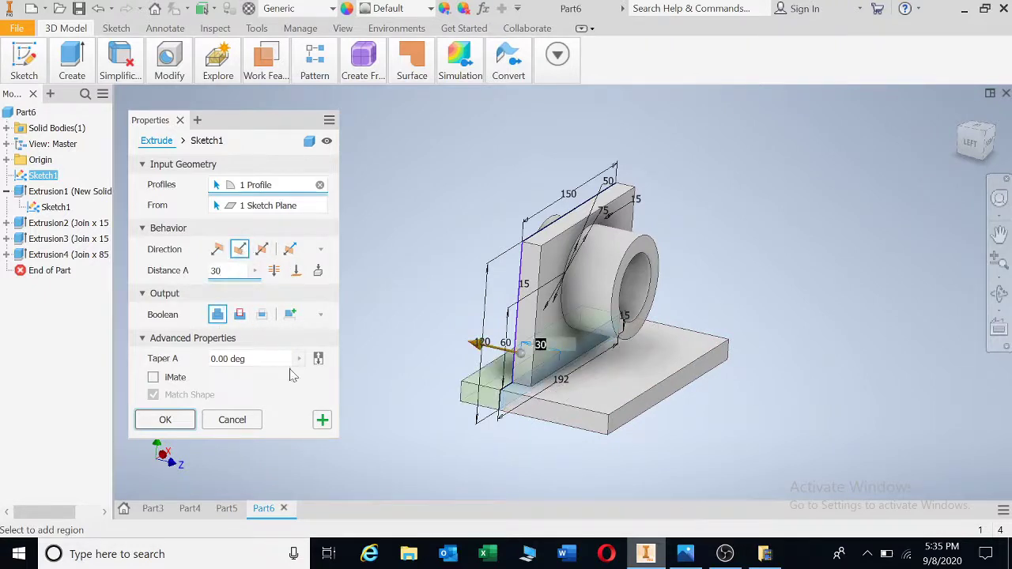
{"action": "left_click", "coordinate": [167, 422]}
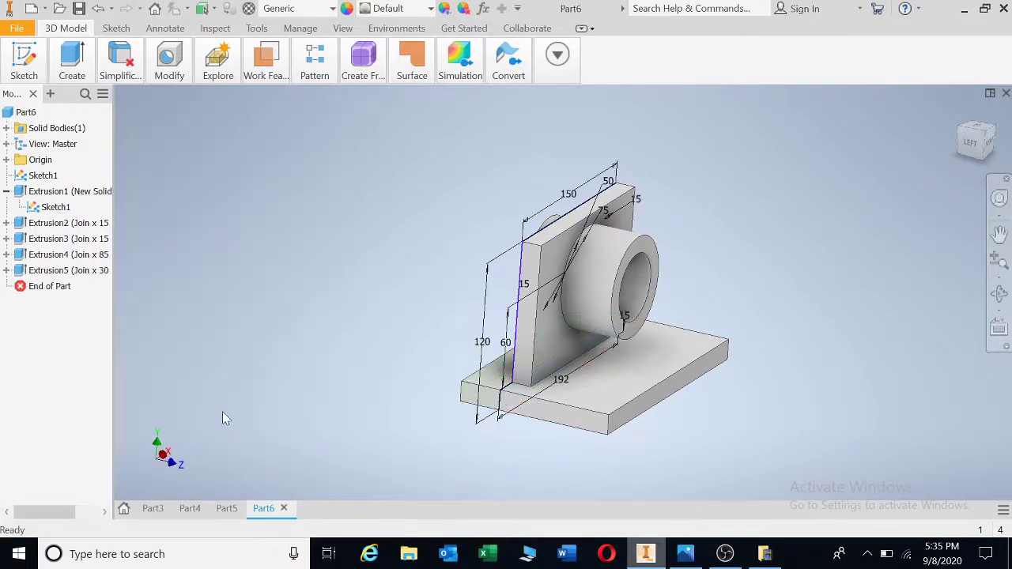
{"action": "left_click", "coordinate": [97, 9]}
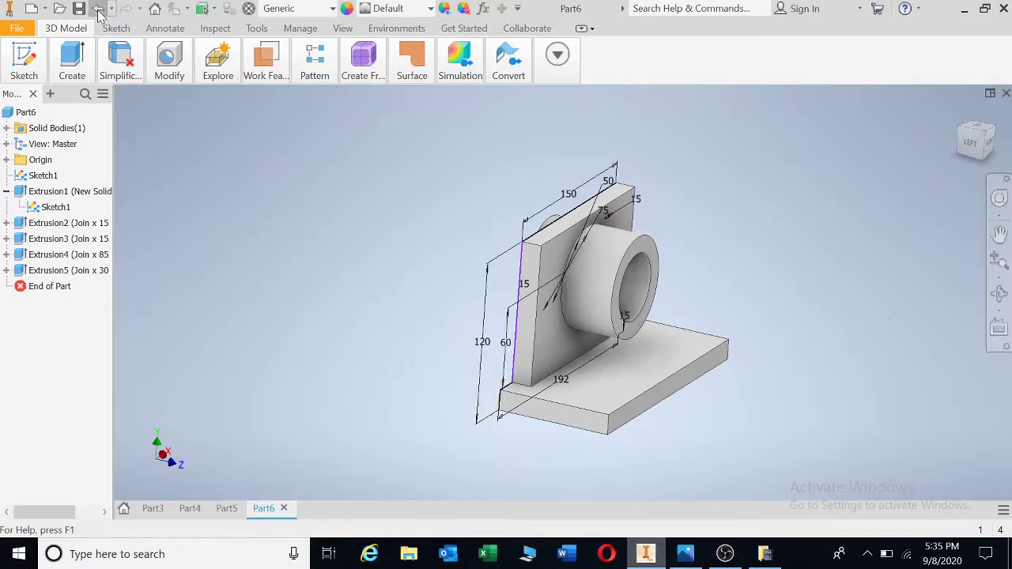
{"action": "left_click", "coordinate": [98, 9]}
Re-extrude the base profile asymmetrically: 85 mm on one side, 30 mm on the other.
{"action": "key", "text": "e"}
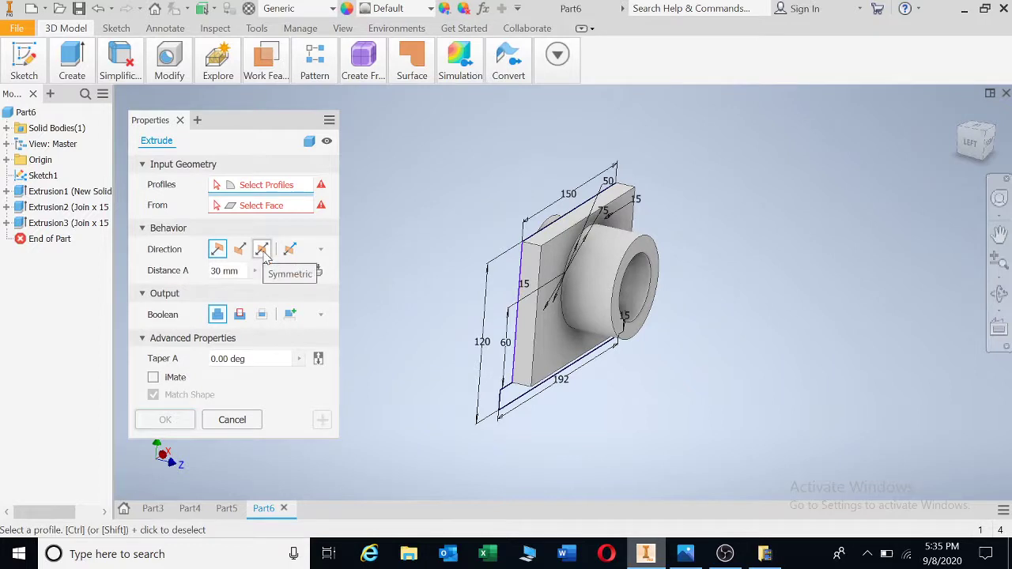
{"action": "left_click", "coordinate": [263, 250]}
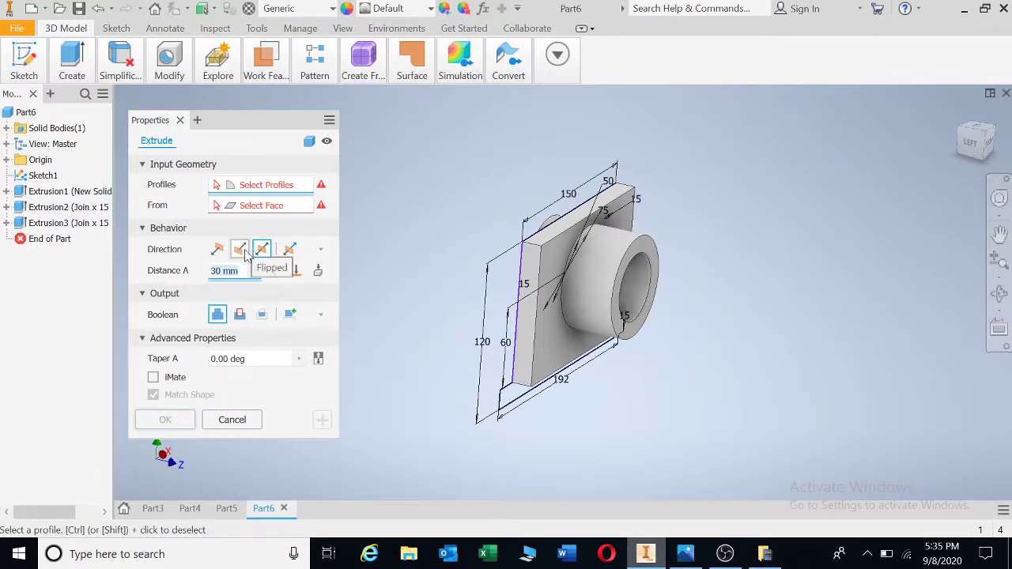
{"action": "left_click", "coordinate": [290, 250]}
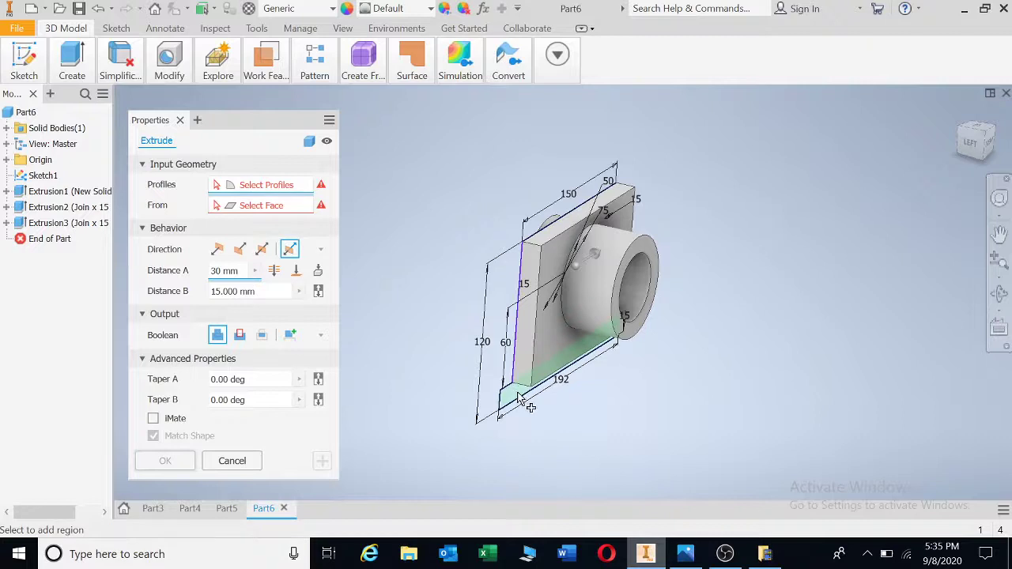
{"action": "left_click", "coordinate": [514, 424]}
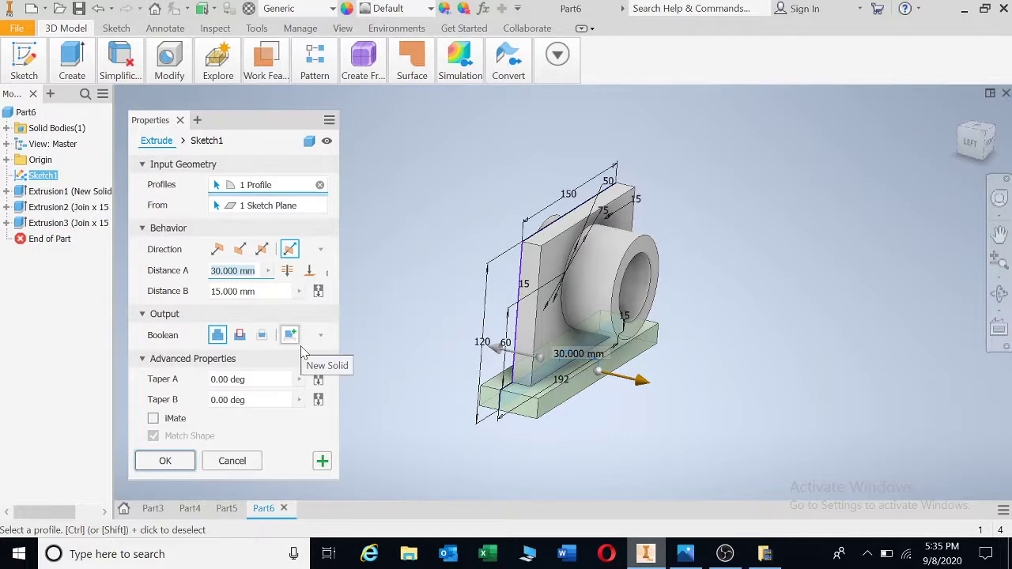
{"action": "type", "text": "85"}
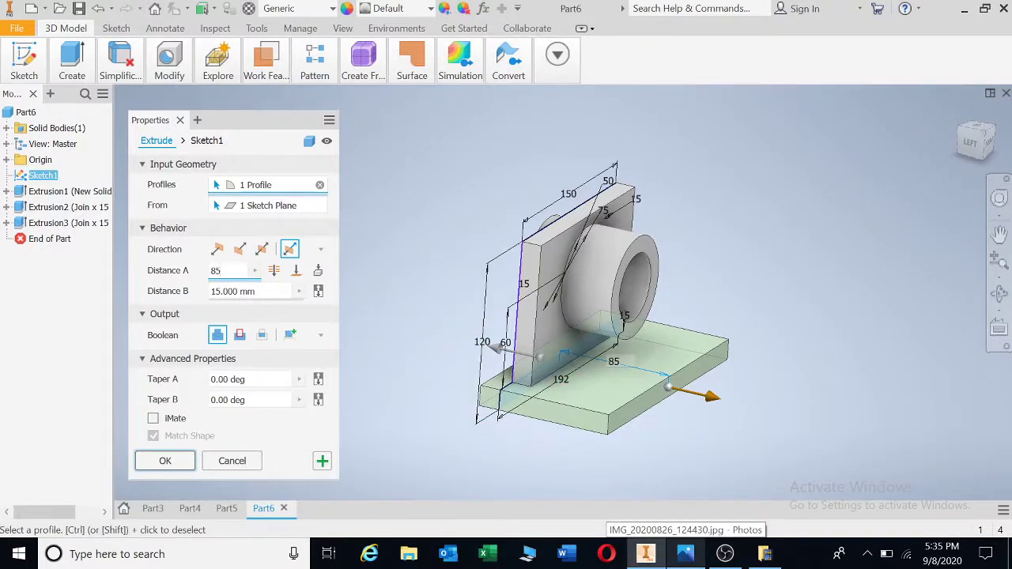
{"action": "left_click", "coordinate": [252, 291]}
{"action": "double_click", "coordinate": [253, 291]}
{"action": "type", "text": "30"}
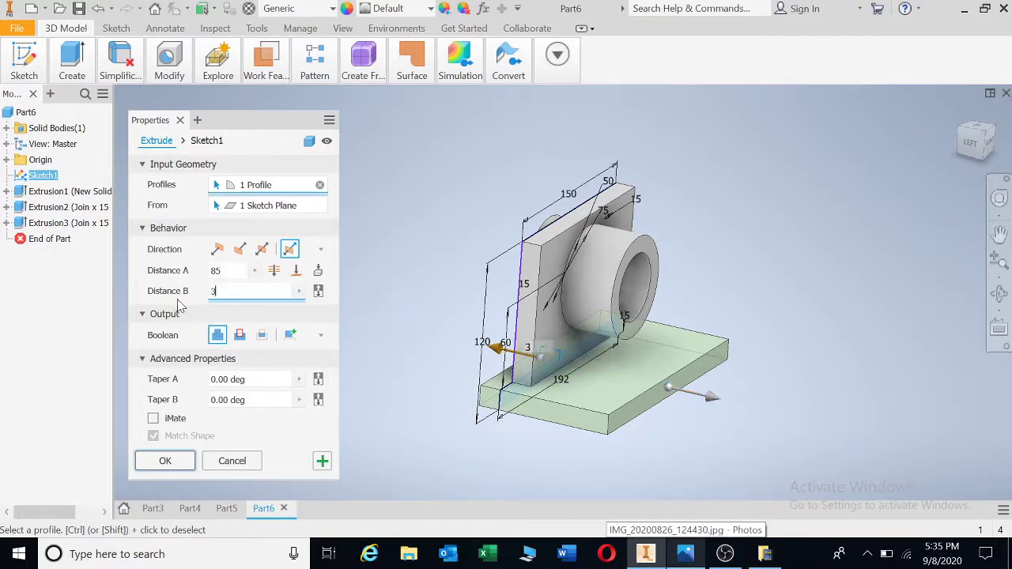
{"action": "left_click", "coordinate": [165, 462]}
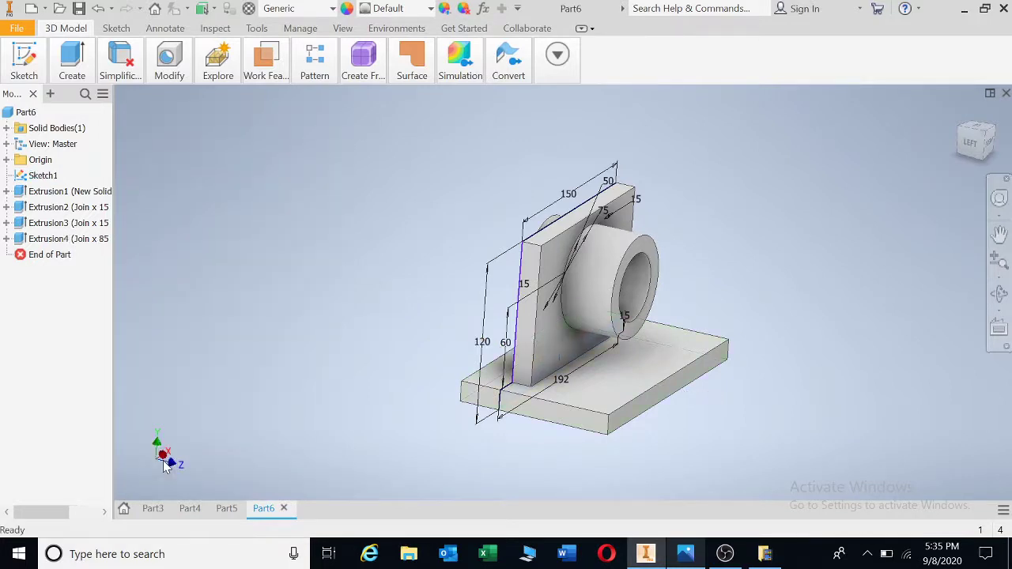
Start a new extrusion with both side upright strips selected as profiles.
{"action": "key", "text": "e"}
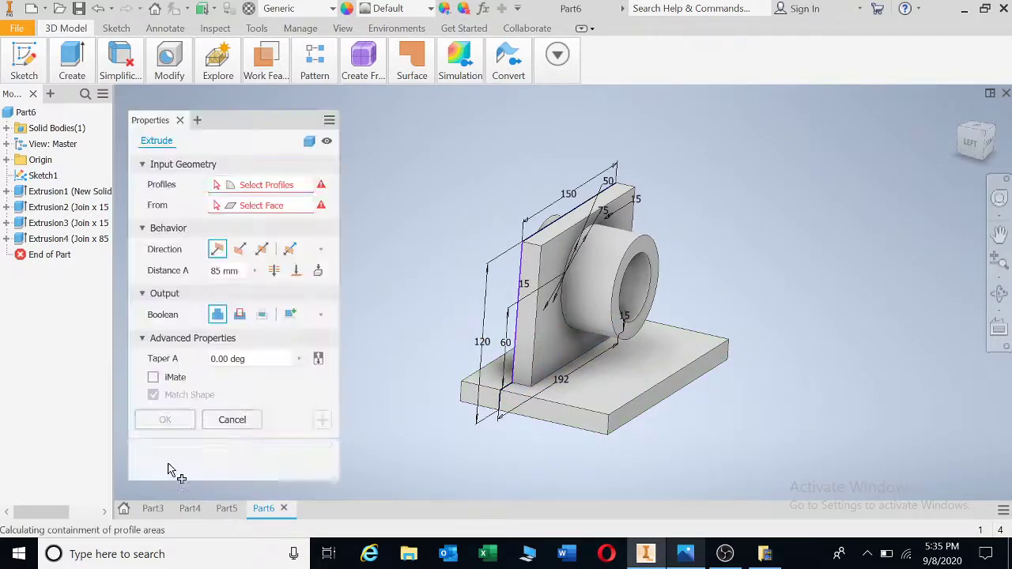
{"action": "left_click", "coordinate": [531, 275]}
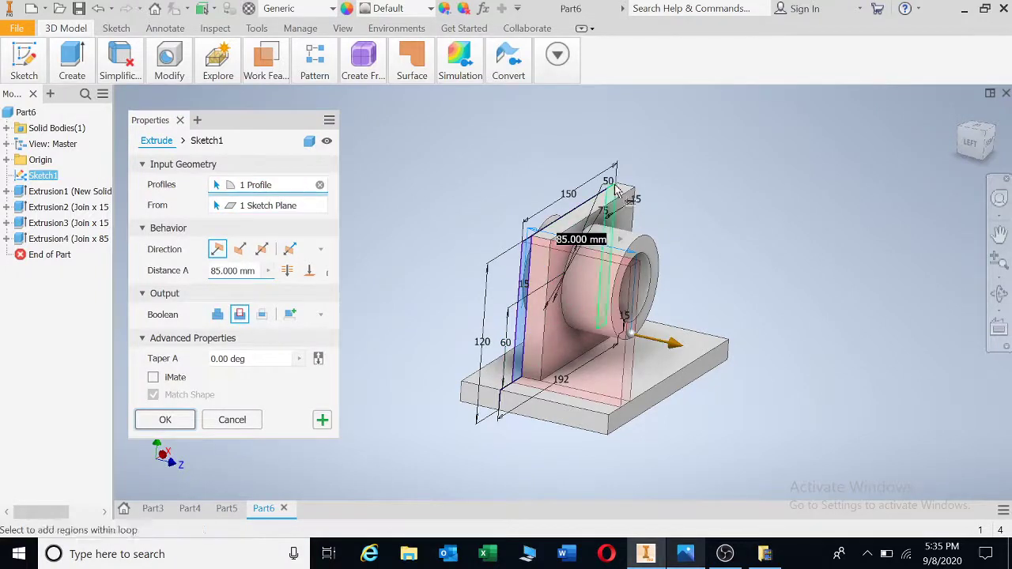
{"action": "left_click", "coordinate": [625, 202]}
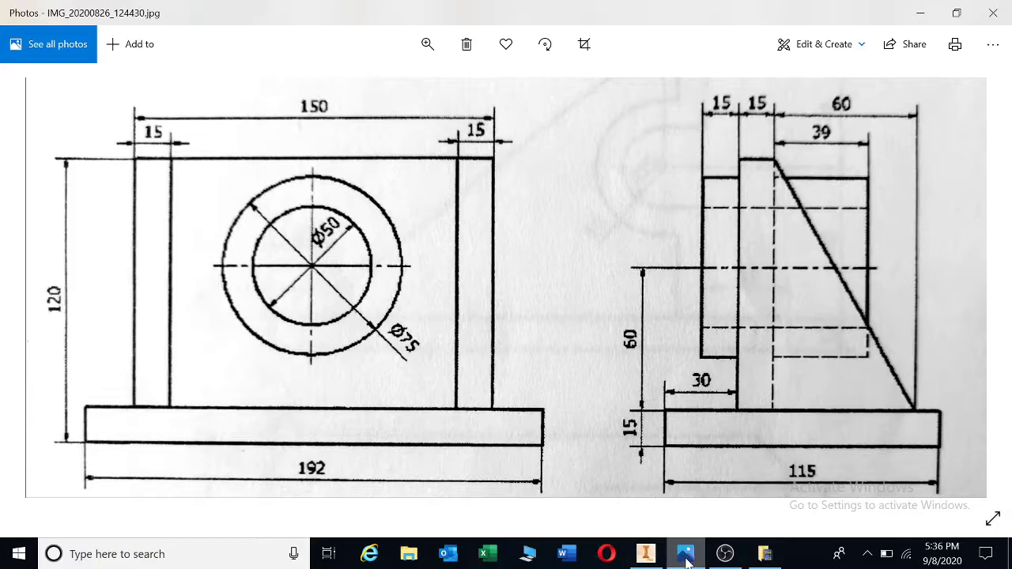
Extrude the side upright strips 75 mm with the Join boolean.
{"action": "left_click", "coordinate": [645, 554]}
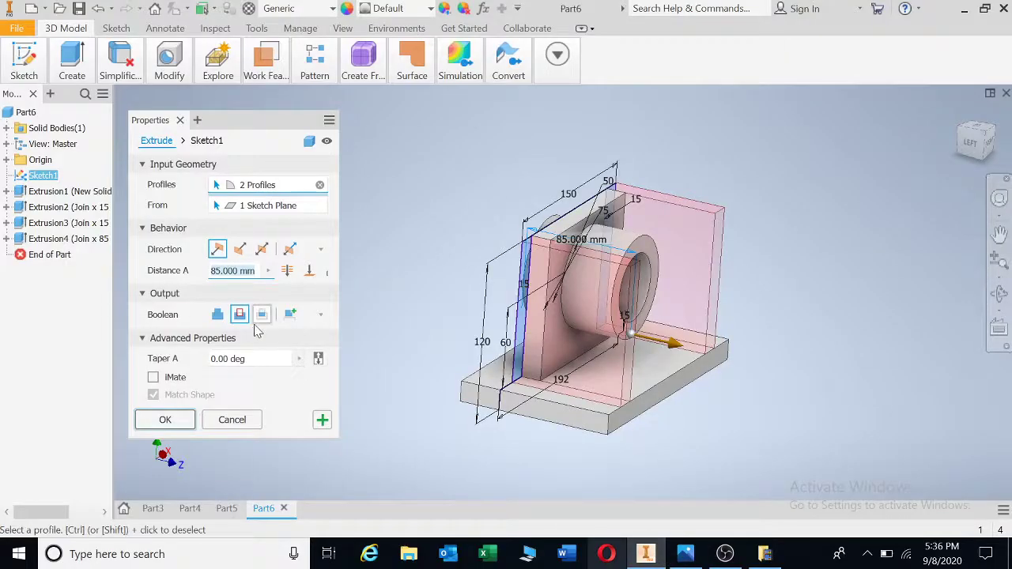
{"action": "type", "text": "74"}
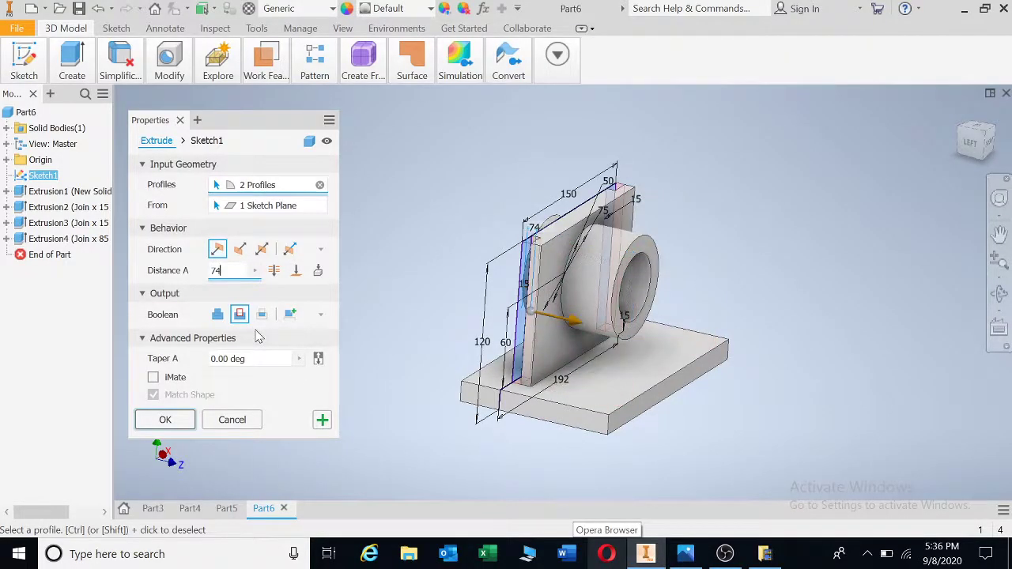
{"action": "key", "text": "Tab"}
{"action": "left_click", "coordinate": [218, 316]}
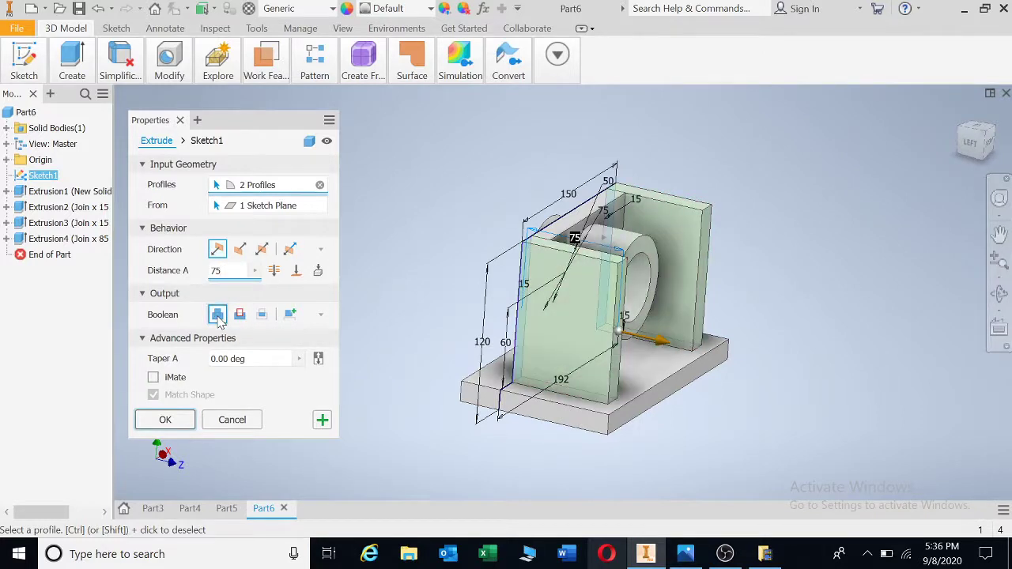
{"action": "left_click", "coordinate": [166, 420]}
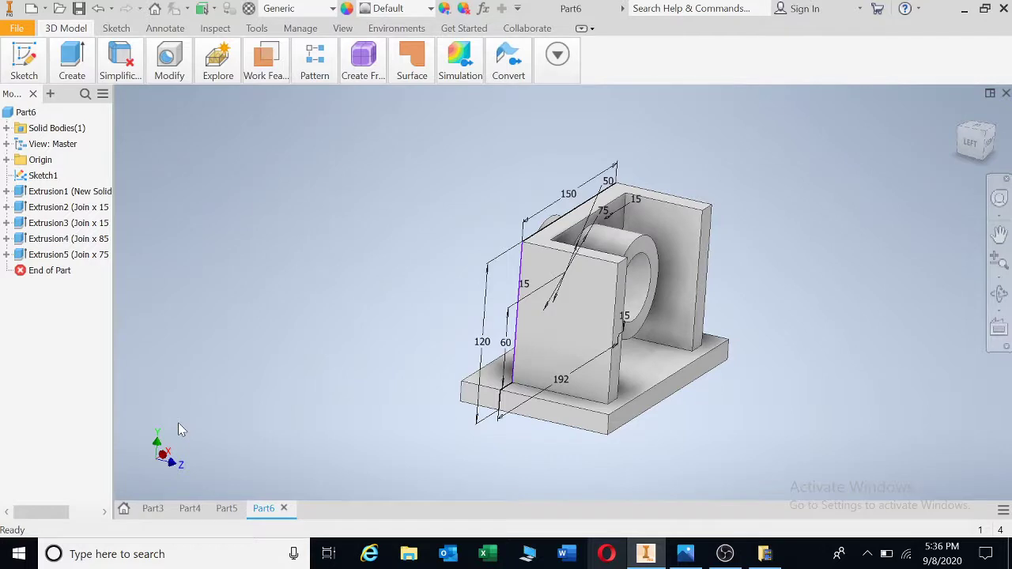
Start a new 2D sketch on the upright's side face.
{"action": "left_click", "coordinate": [158, 62]}
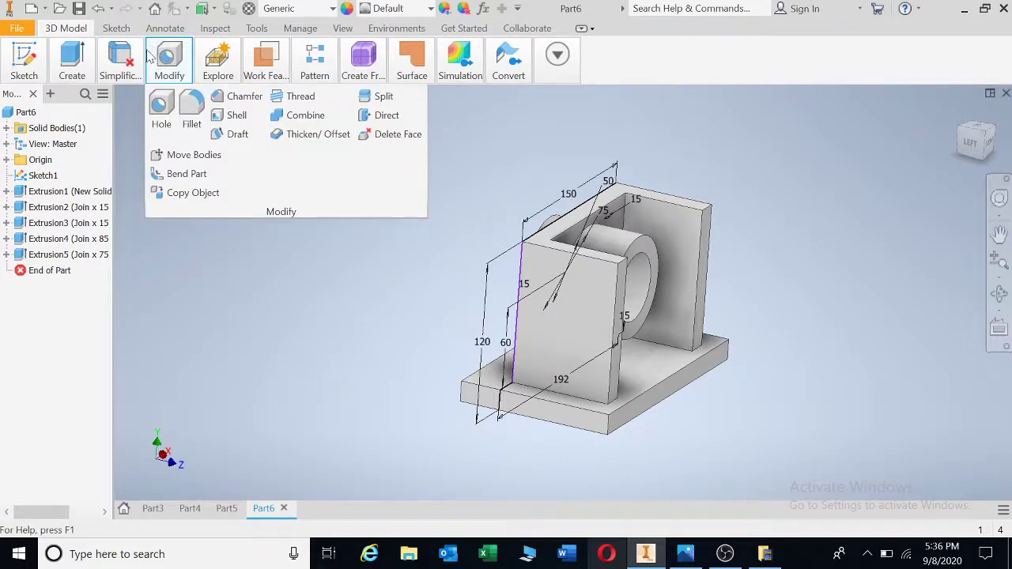
{"action": "left_click", "coordinate": [24, 67]}
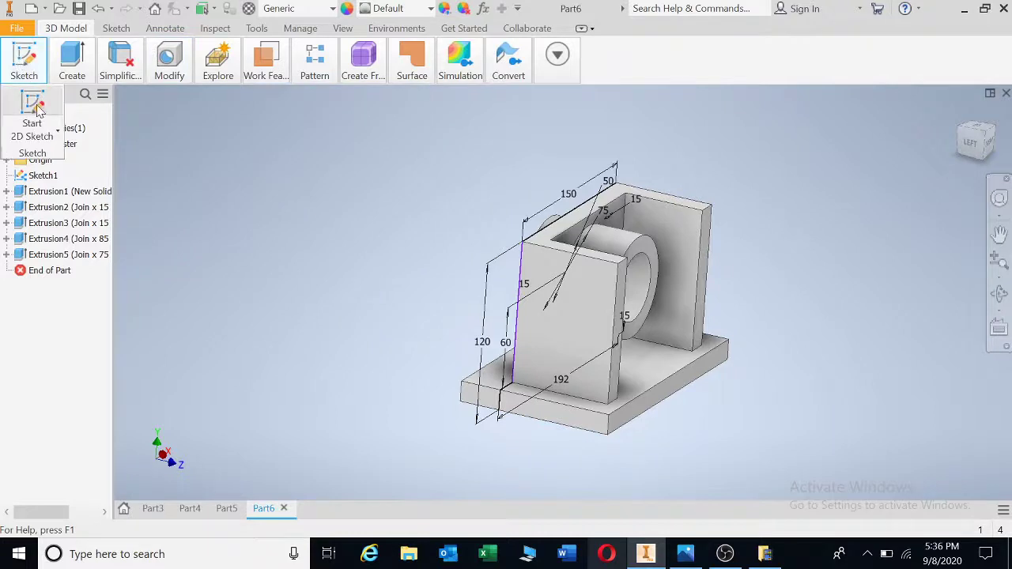
{"action": "left_click", "coordinate": [31, 118]}
{"action": "left_click", "coordinate": [589, 309]}
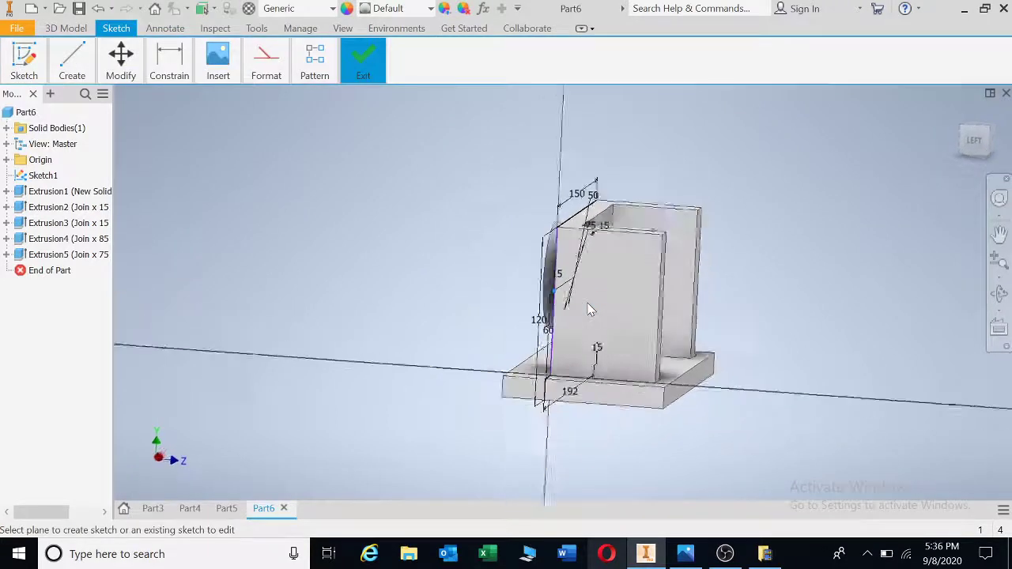
Draw the triangular rib outline (slanted line, vertical side, top edge) and finish the sketch.
{"action": "left_click", "coordinate": [71, 62]}
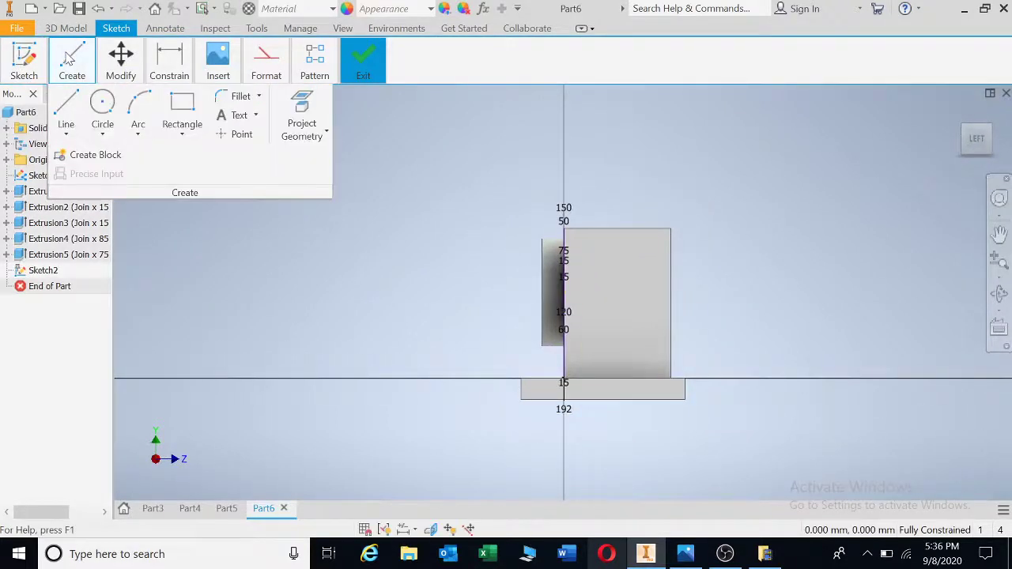
{"action": "left_click", "coordinate": [66, 106]}
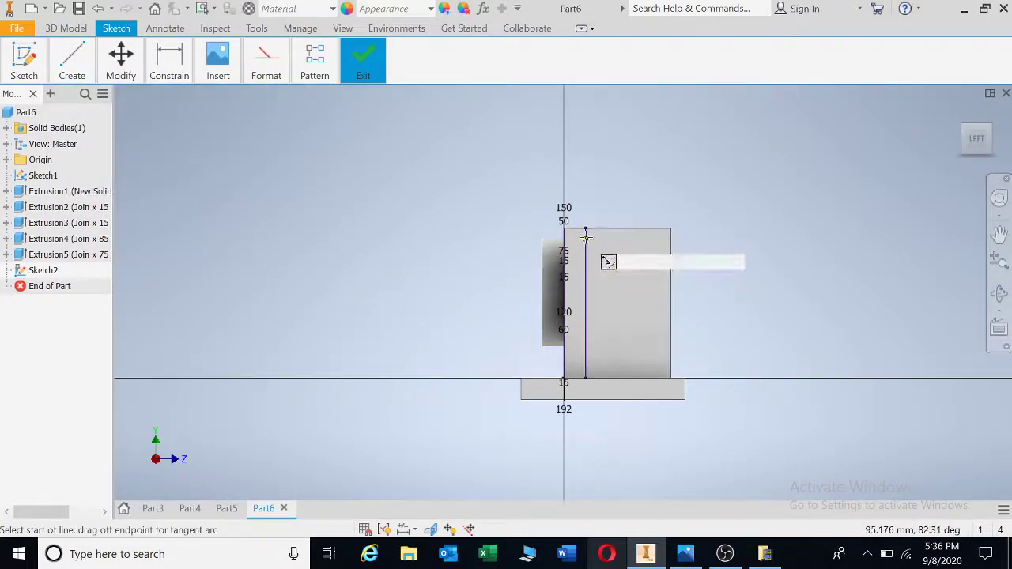
{"action": "left_click", "coordinate": [586, 228]}
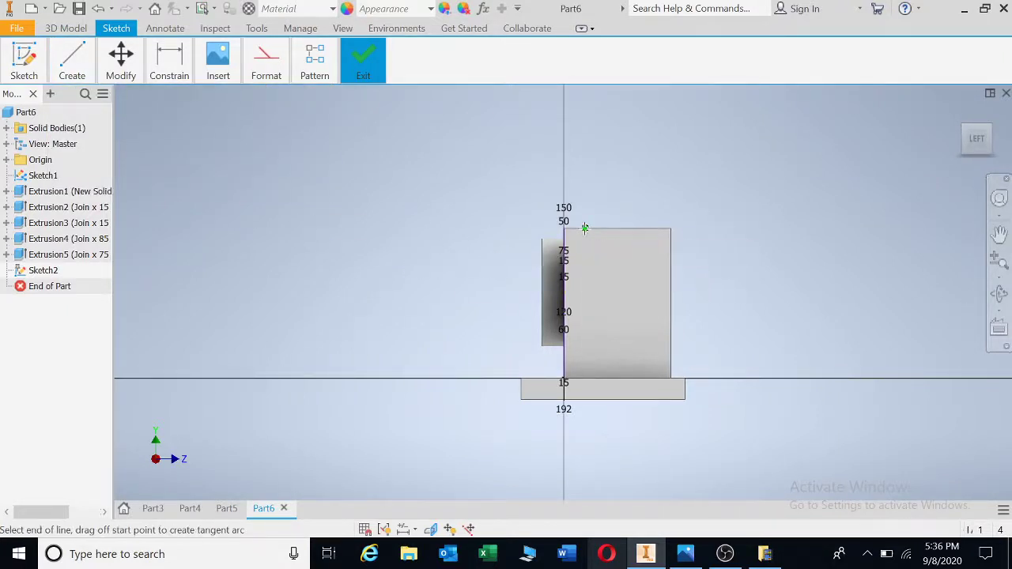
{"action": "left_click", "coordinate": [671, 378]}
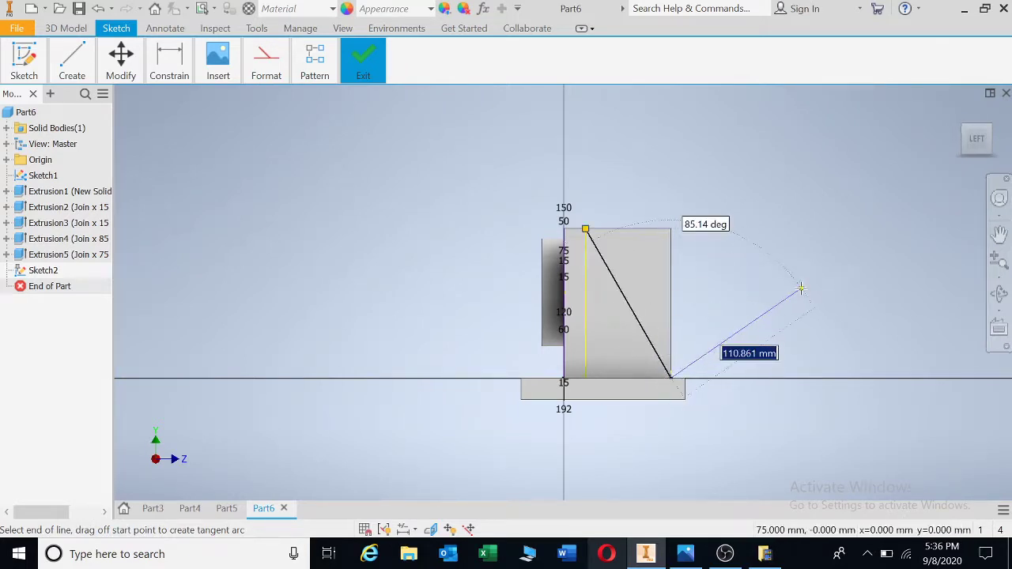
{"action": "left_click", "coordinate": [671, 229]}
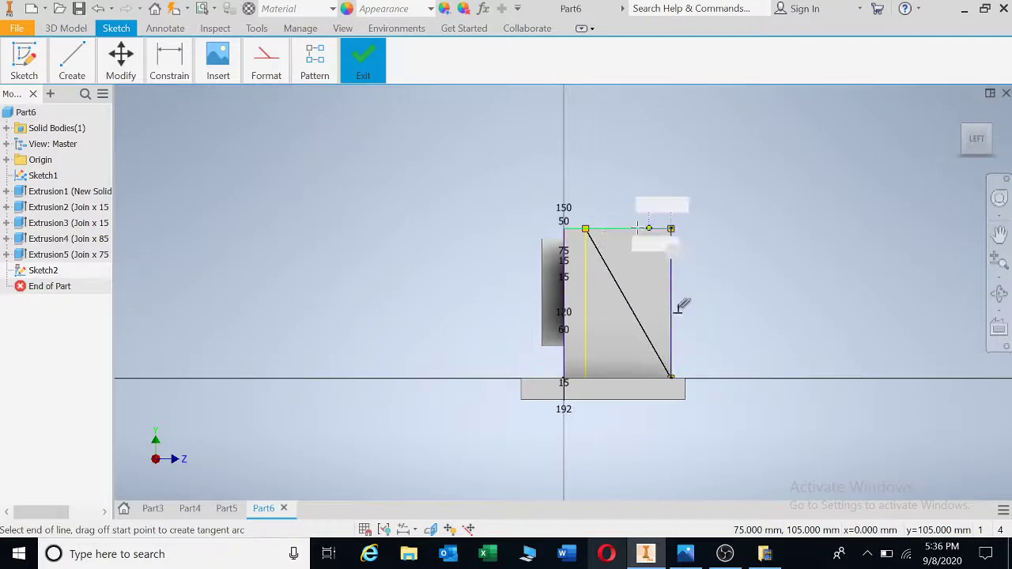
{"action": "left_click", "coordinate": [585, 228]}
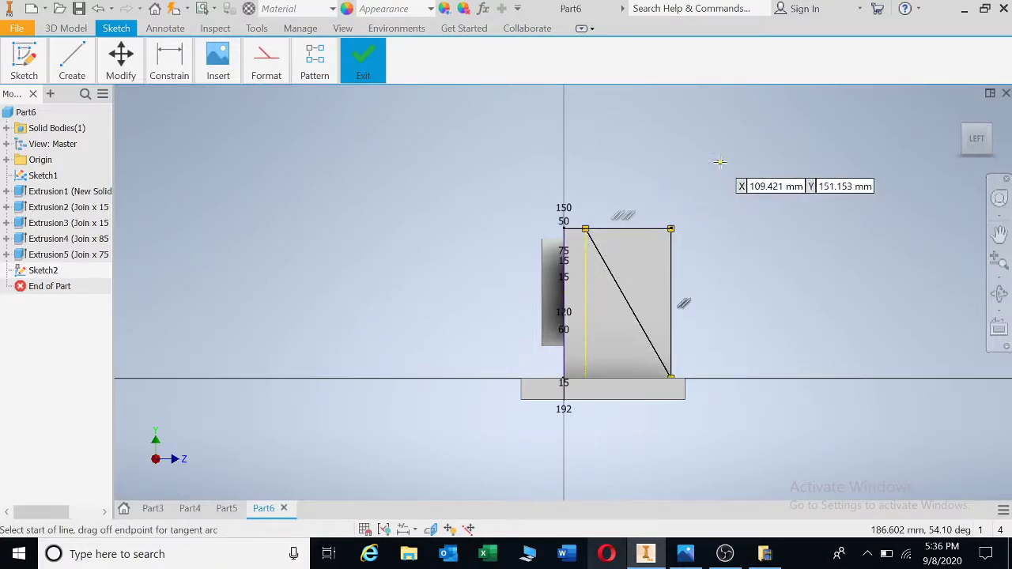
{"action": "key", "text": "Escape"}
{"action": "key", "text": "F6"}
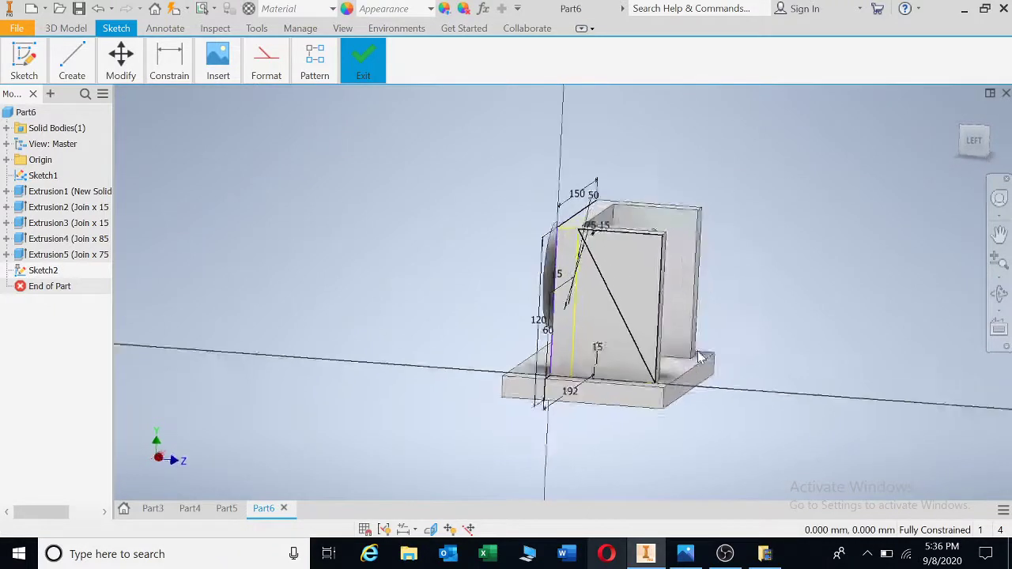
Extrude the triangle profile as a flipped 15 mm cut into the near upright.
{"action": "key", "text": "e"}
{"action": "left_click", "coordinate": [594, 313]}
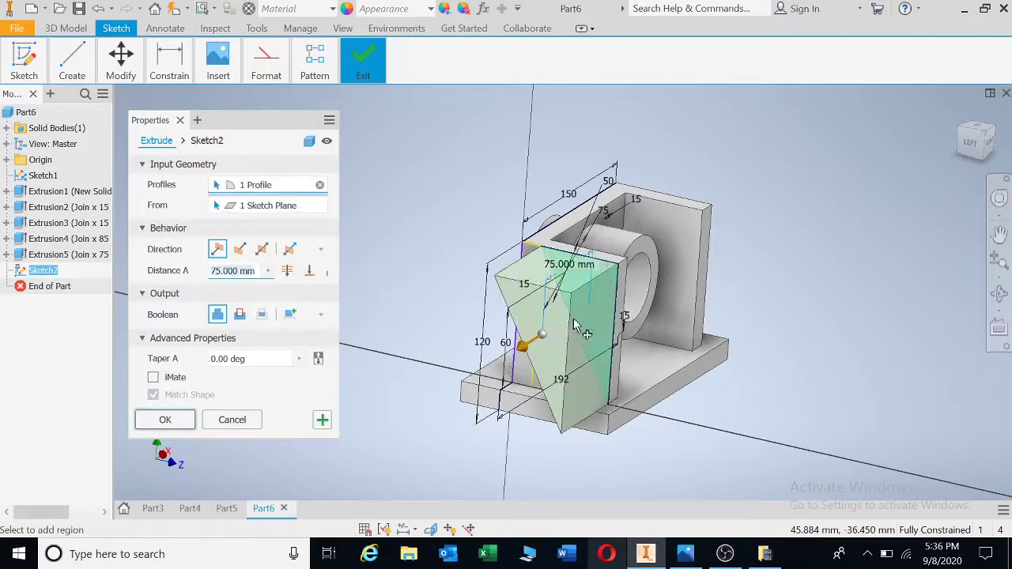
{"action": "left_click", "coordinate": [240, 249]}
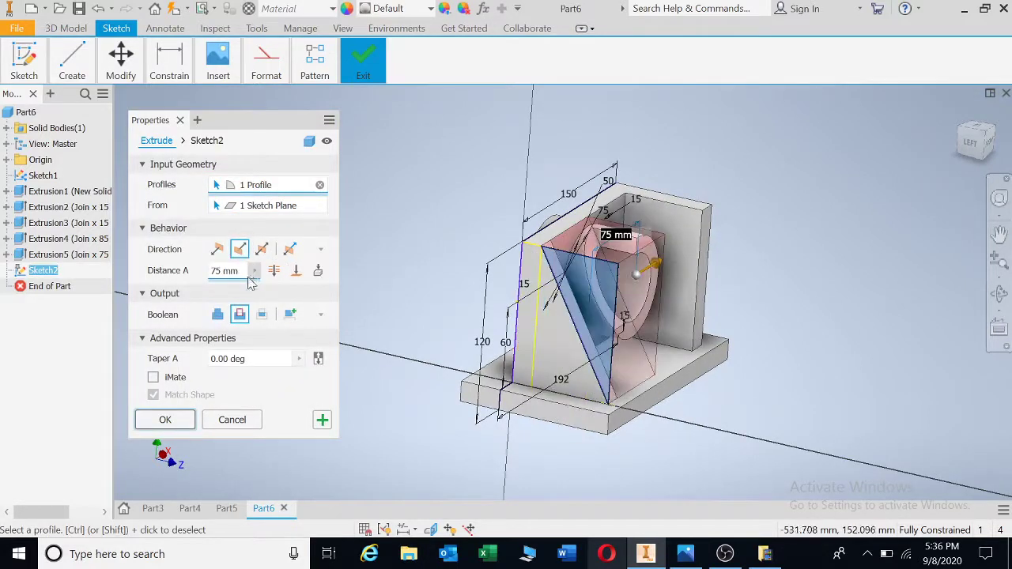
{"action": "double_click", "coordinate": [225, 271]}
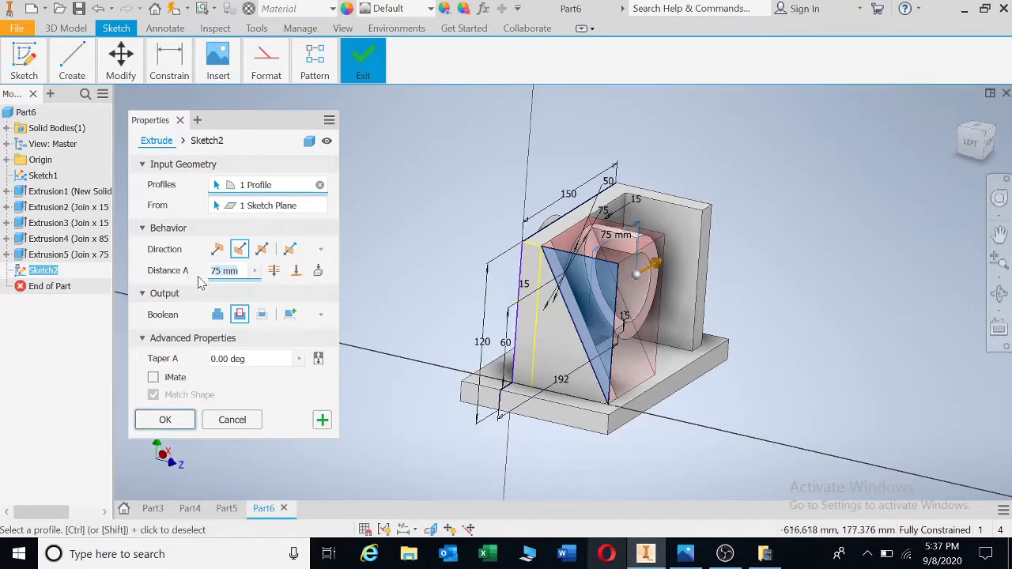
{"action": "type", "text": "15"}
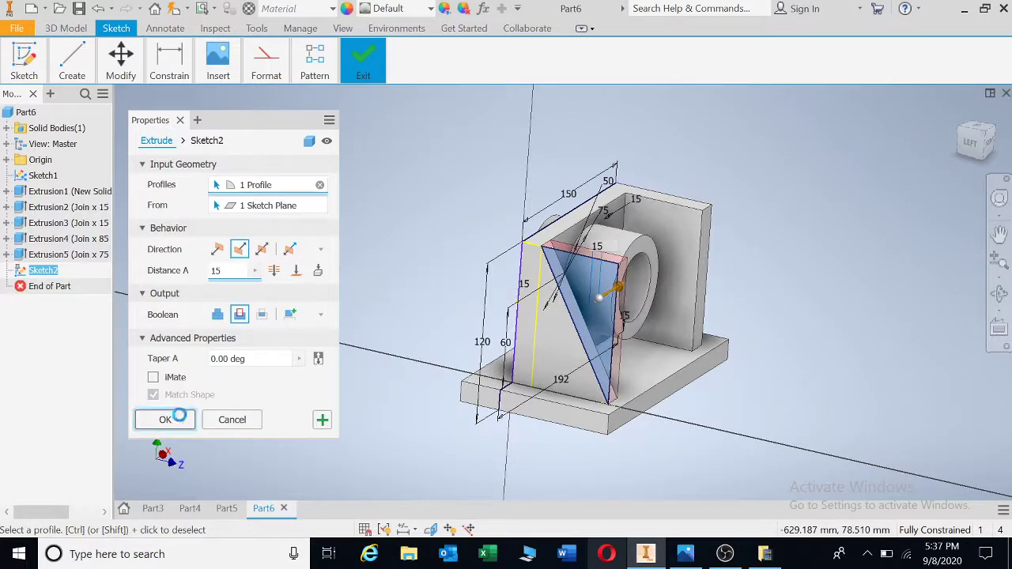
{"action": "left_click", "coordinate": [165, 420]}
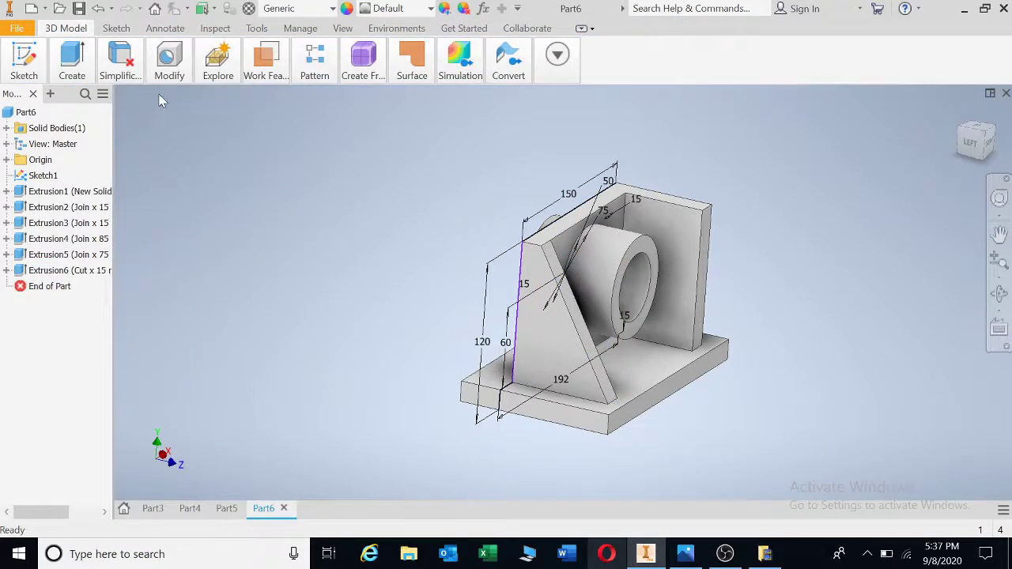
Start a Two Distances chamfer, then view the reference drawing.
{"action": "left_click", "coordinate": [170, 64]}
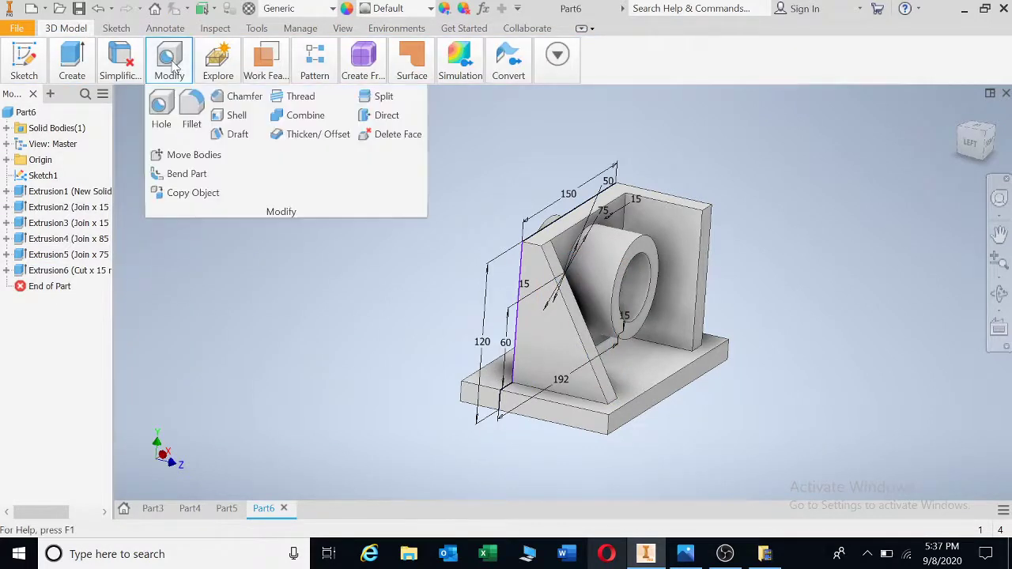
{"action": "left_click", "coordinate": [245, 98]}
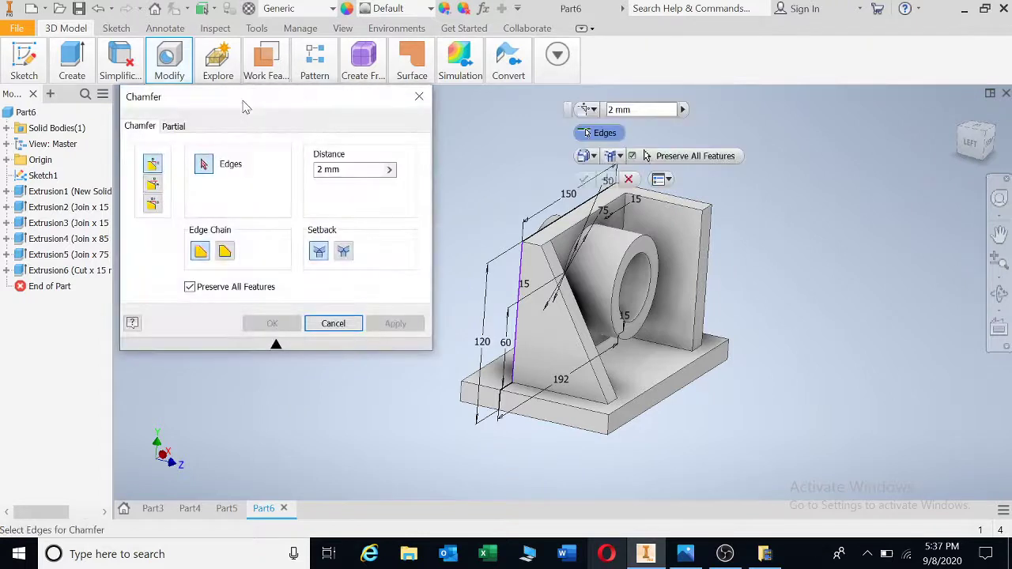
{"action": "left_click", "coordinate": [155, 207]}
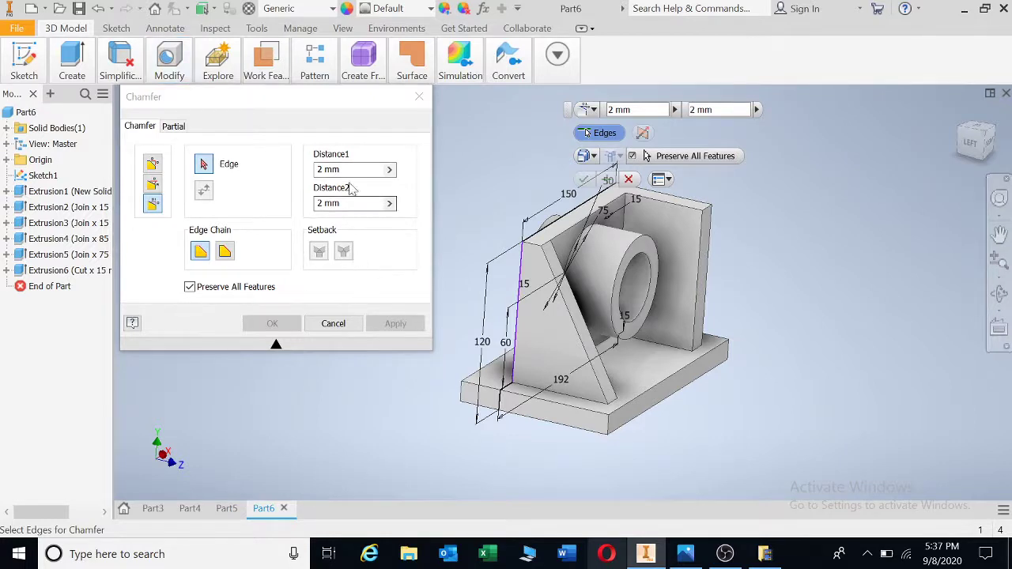
{"action": "left_click", "coordinate": [685, 556]}
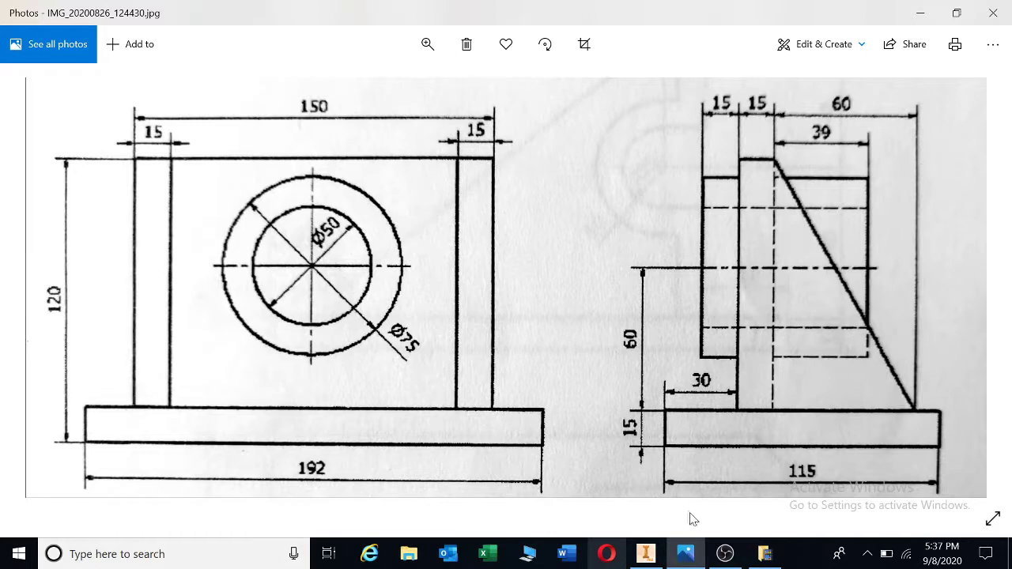
Try a 105 × 160 mm chamfer on the right upright's vertical edge; it fails.
{"action": "left_click", "coordinate": [647, 556]}
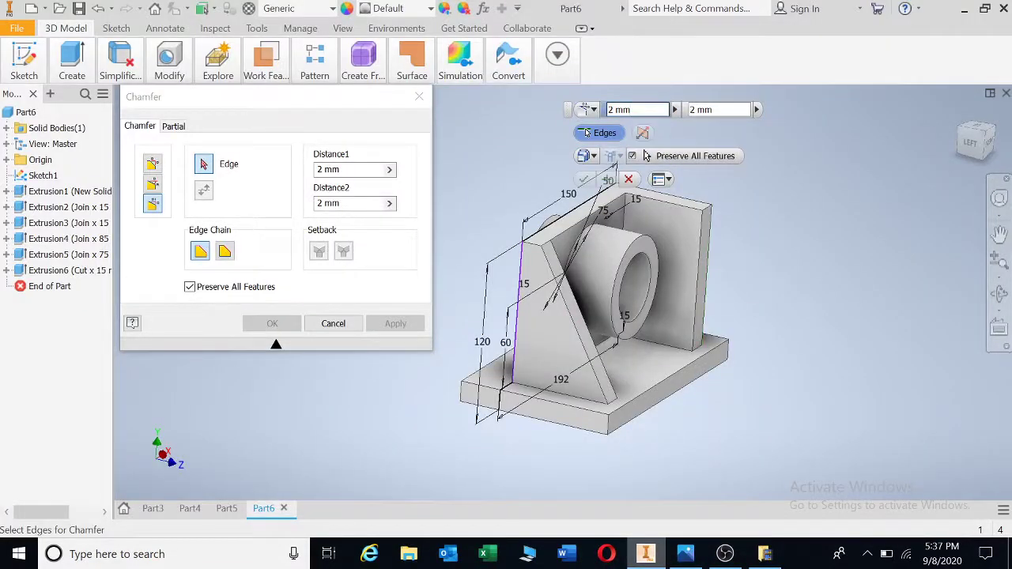
{"action": "type", "text": "1"}
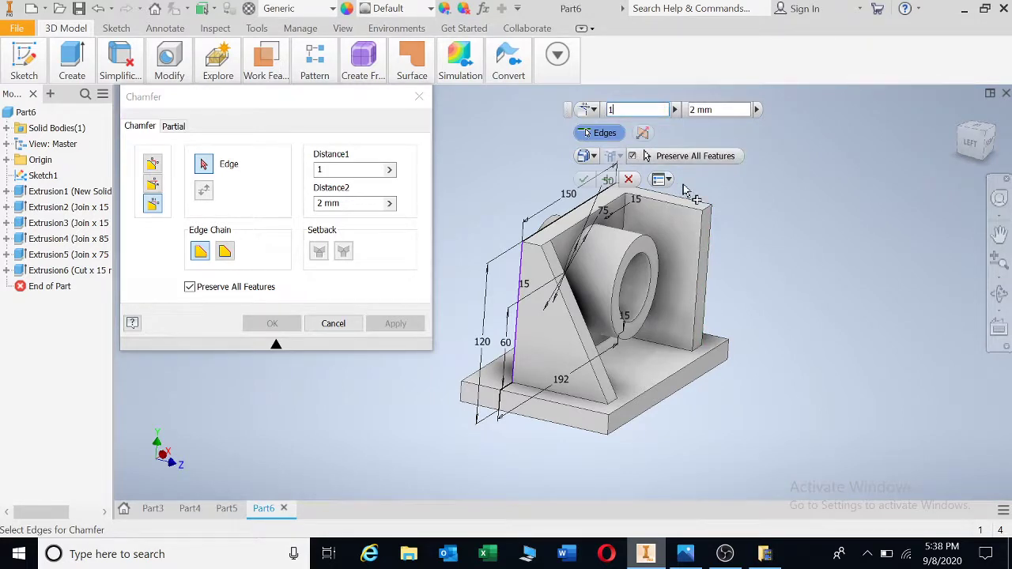
{"action": "type", "text": "05"}
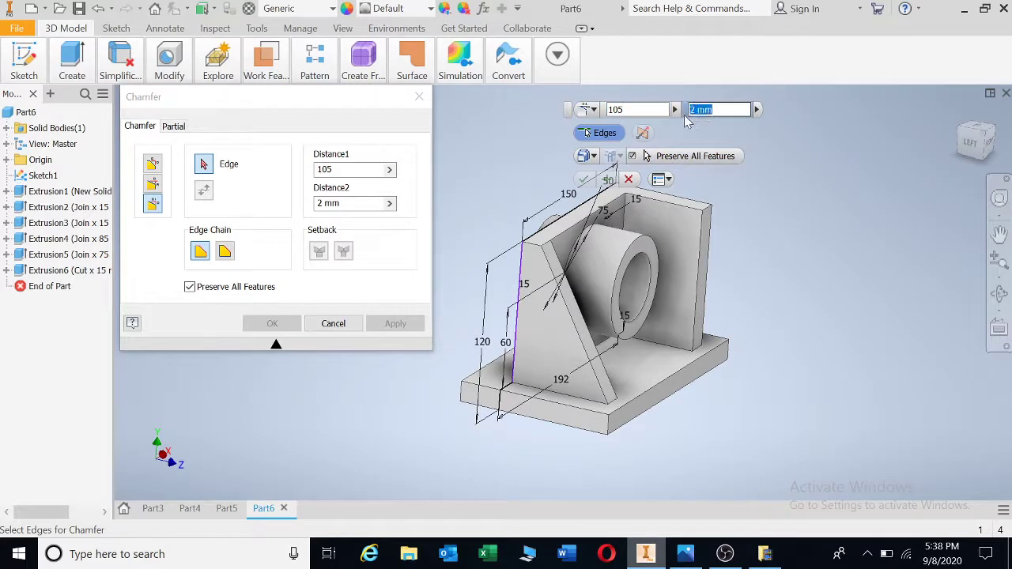
{"action": "left_click", "coordinate": [720, 111]}
{"action": "type", "text": "1"}
{"action": "key", "text": "BackSpace"}
{"action": "type", "text": "160"}
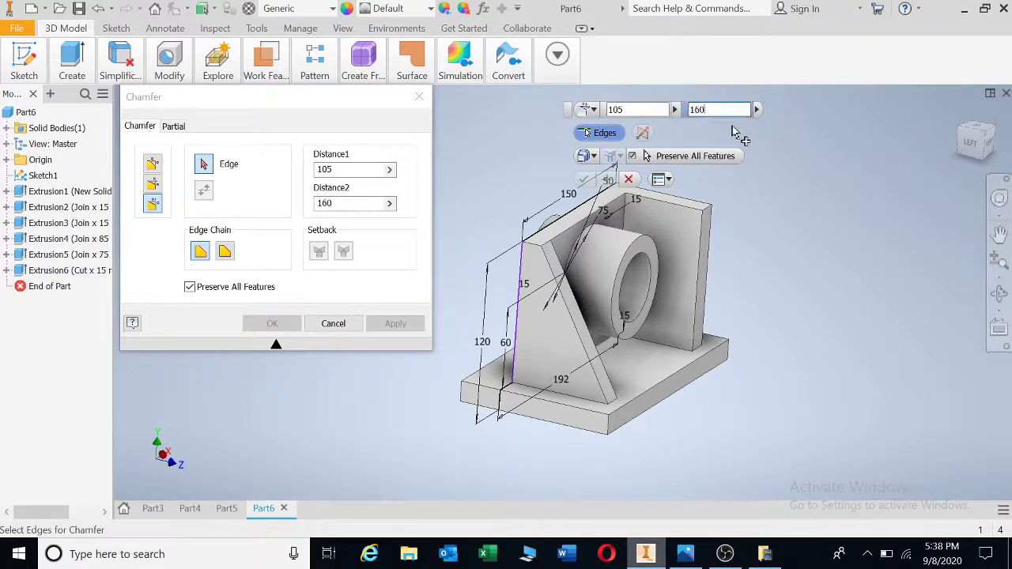
{"action": "left_click", "coordinate": [710, 210]}
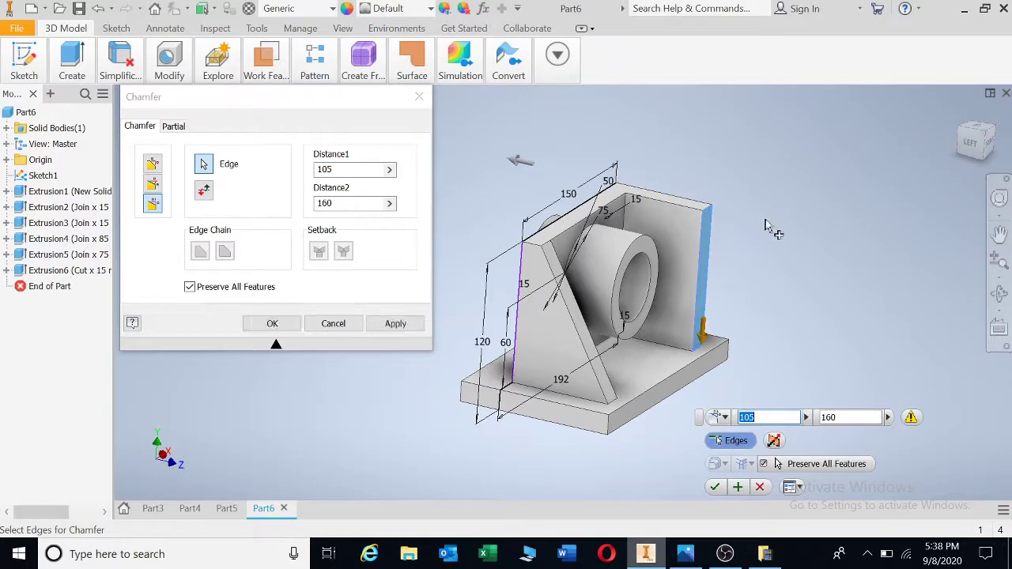
{"action": "left_click", "coordinate": [395, 324]}
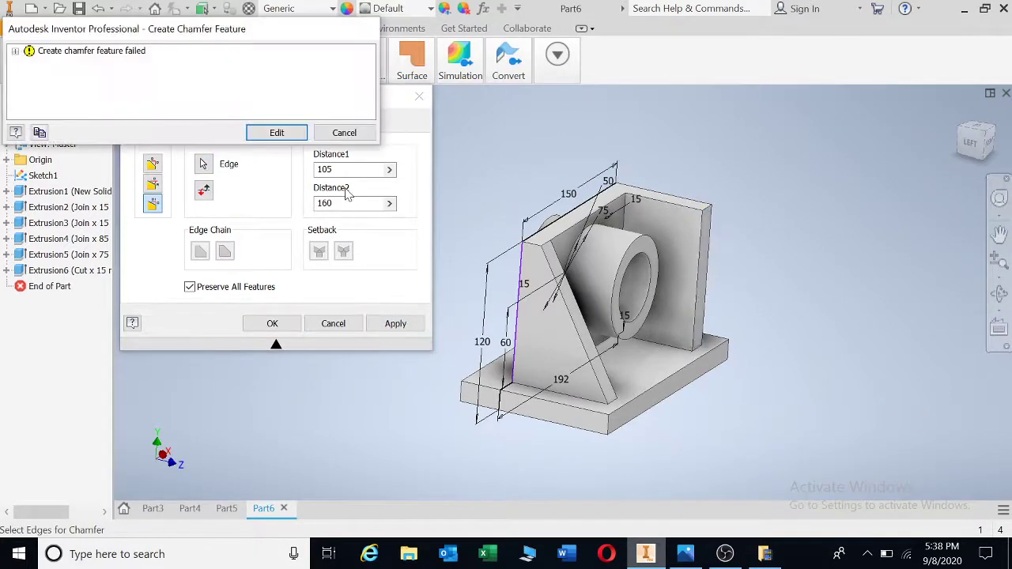
{"action": "left_click", "coordinate": [344, 132]}
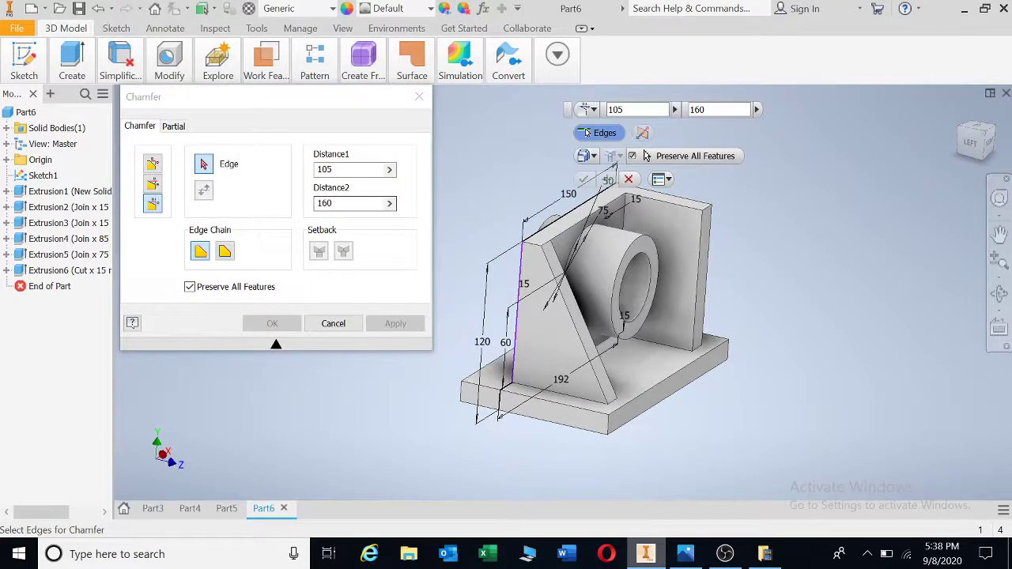
Change the second distance to 60 and apply the 105 × 60 mm chamfer.
{"action": "key", "text": "BackSpace"}
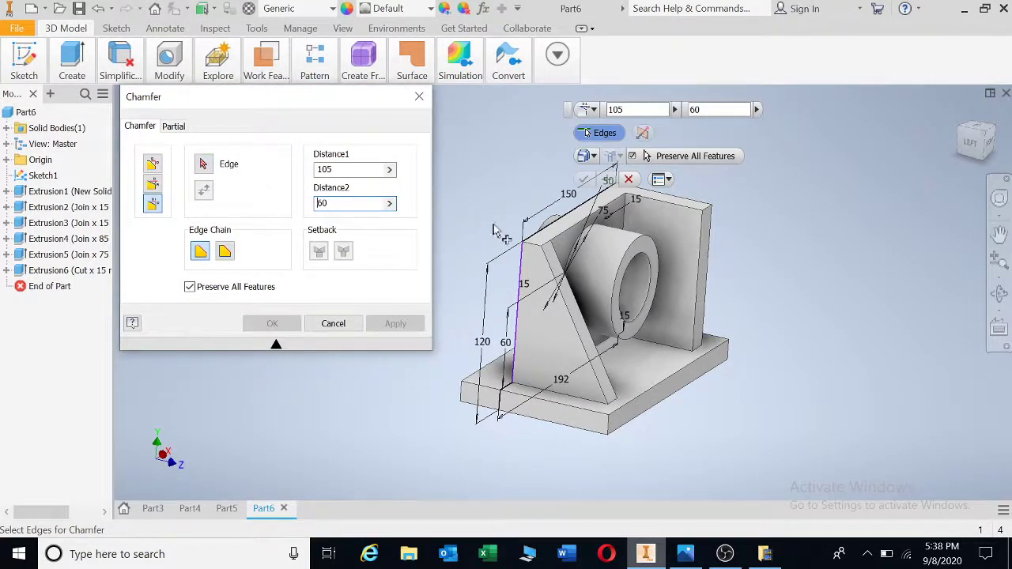
{"action": "left_click", "coordinate": [709, 212]}
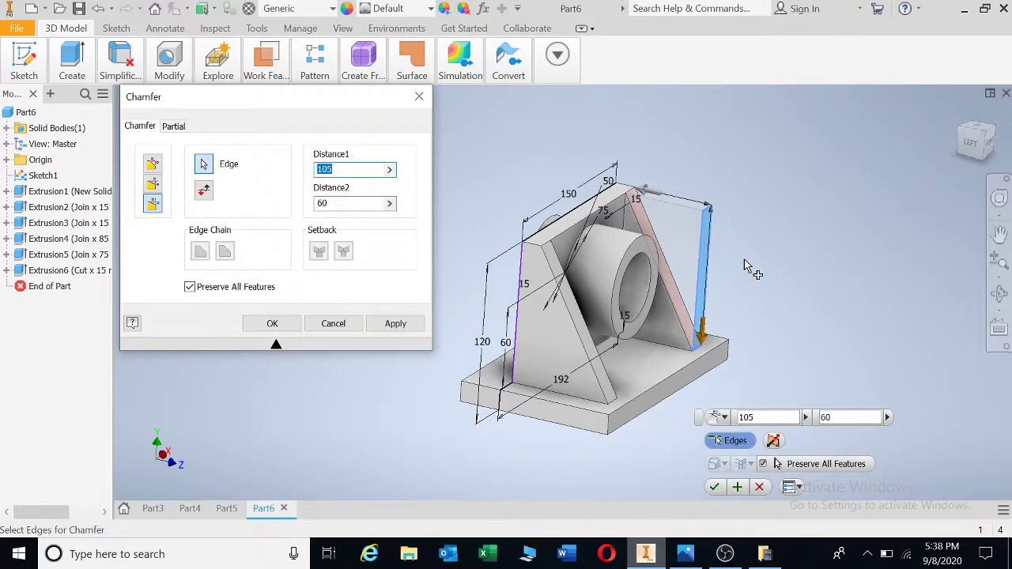
{"action": "left_click", "coordinate": [313, 206]}
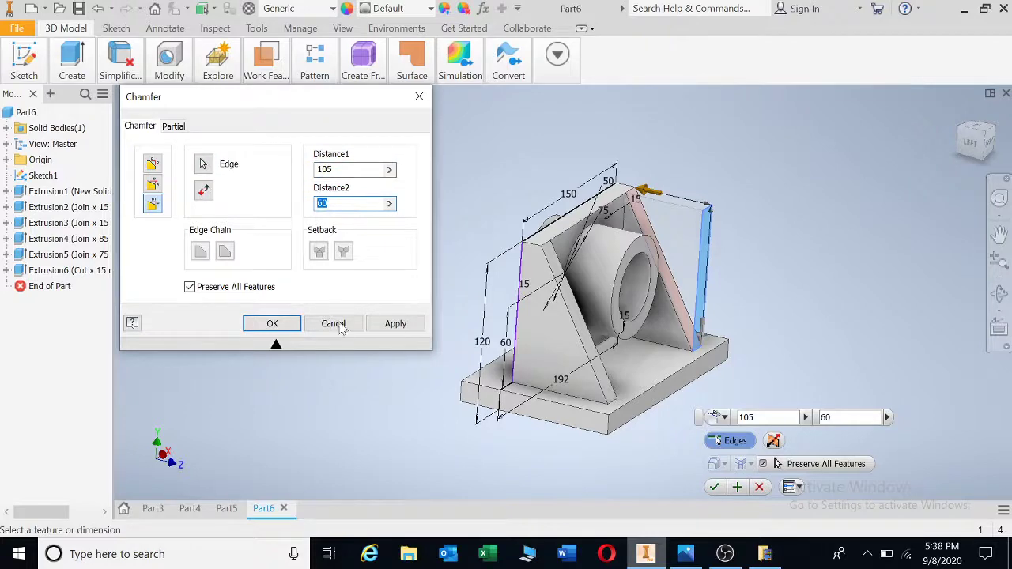
{"action": "left_click", "coordinate": [396, 323]}
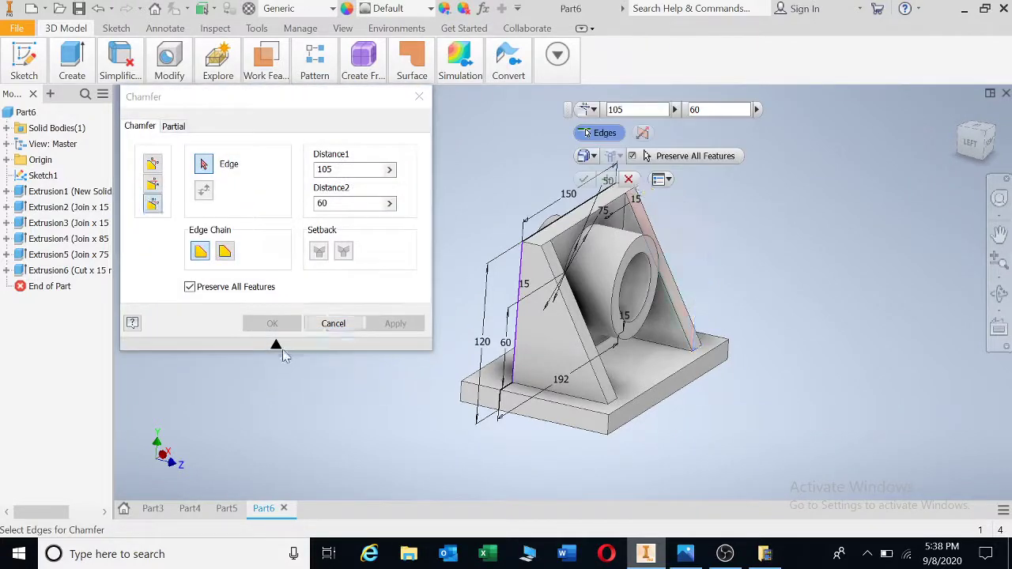
Close the chamfer, orbit to a front view, and save the part as 'Shaft Bracket'.
{"action": "left_click", "coordinate": [332, 325]}
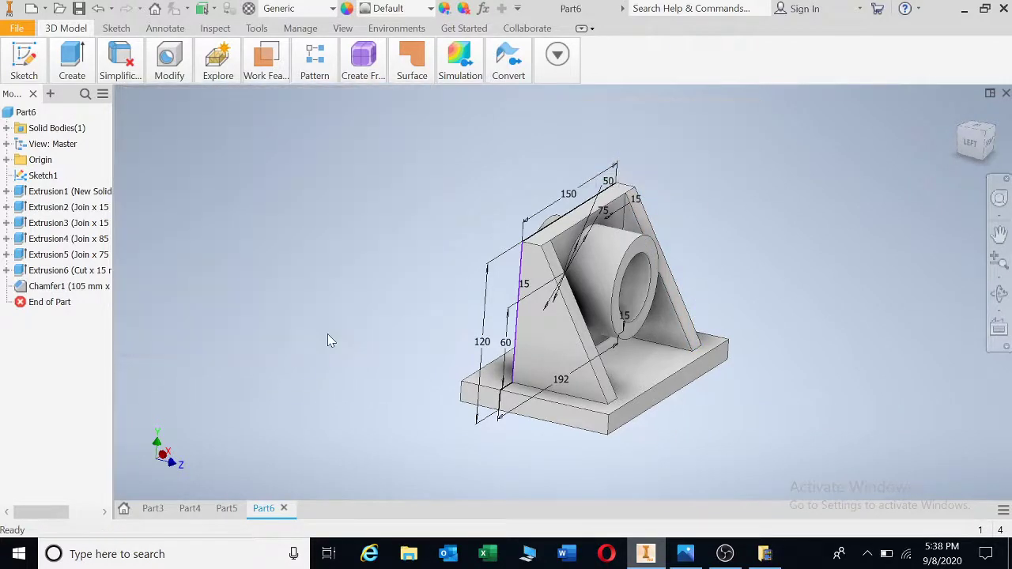
{"action": "left_click", "coordinate": [1000, 294]}
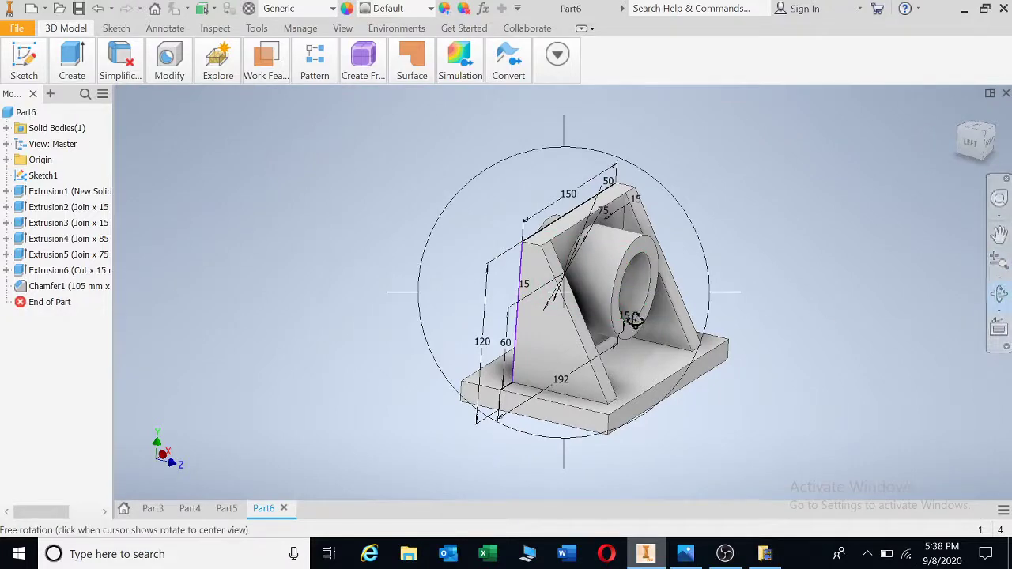
{"action": "left_click_drag", "start_coordinate": [635, 319], "coordinate": [566, 240]}
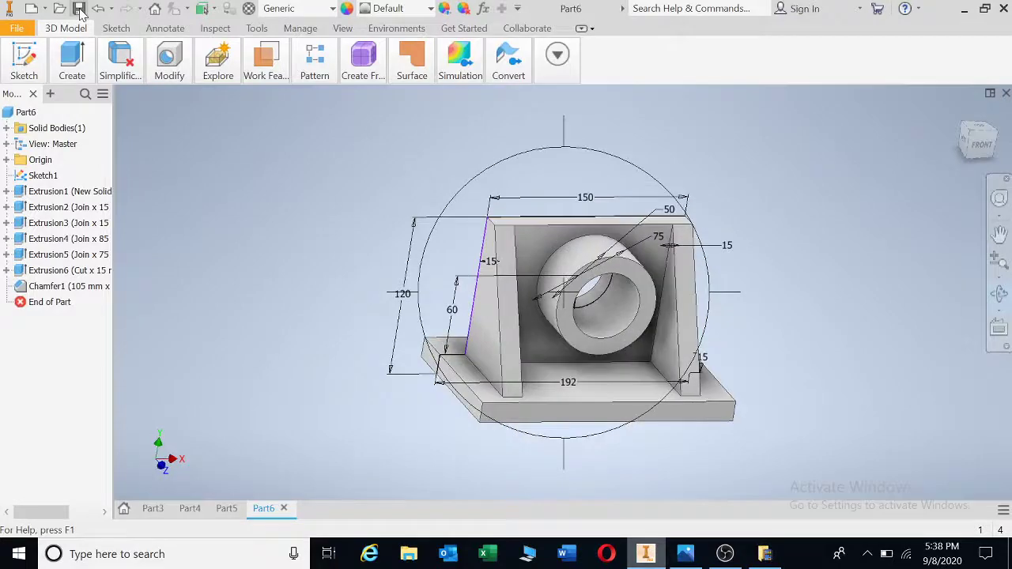
{"action": "left_click", "coordinate": [79, 8]}
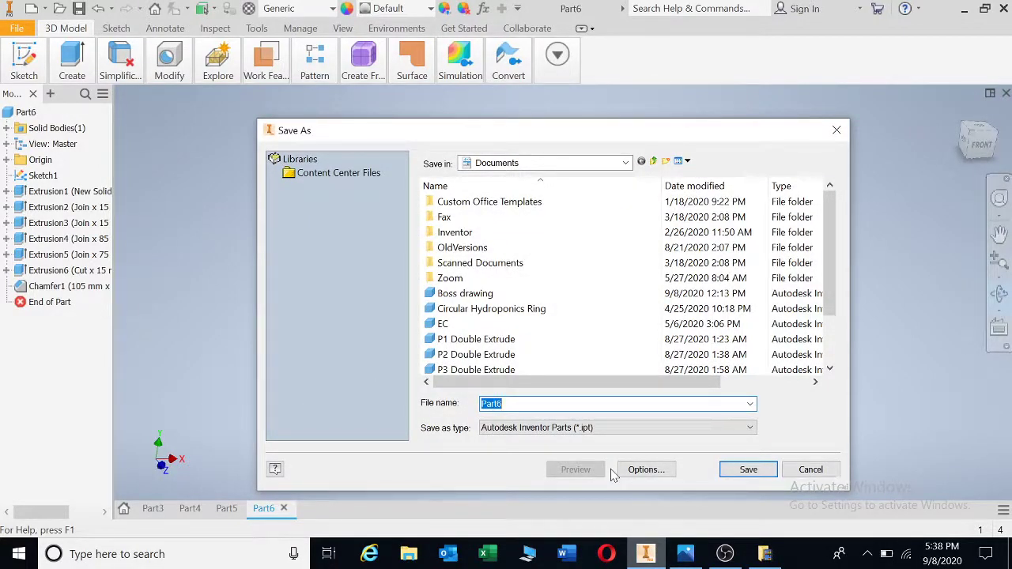
{"action": "type", "text": "S"}
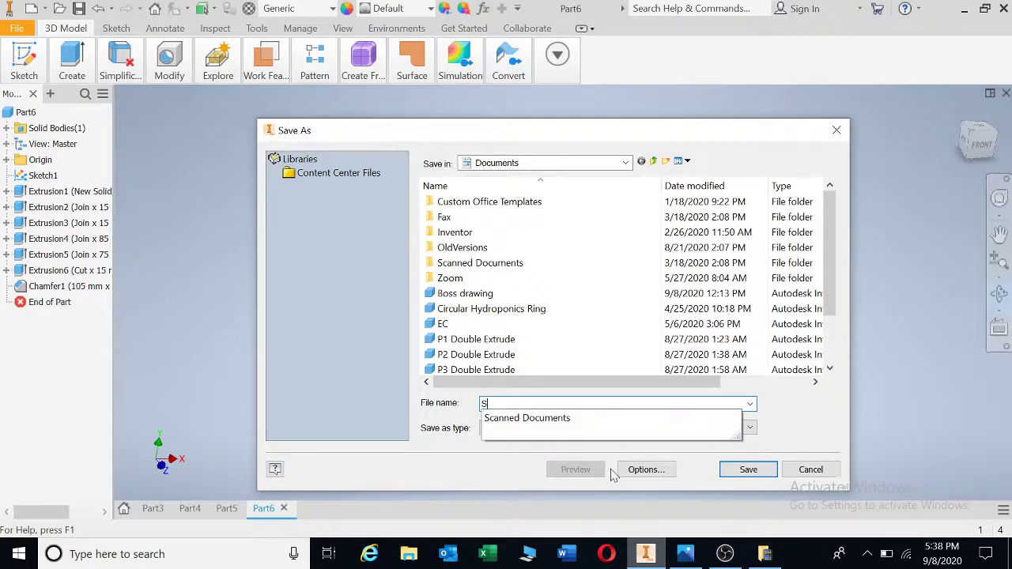
{"action": "type", "text": "haft"}
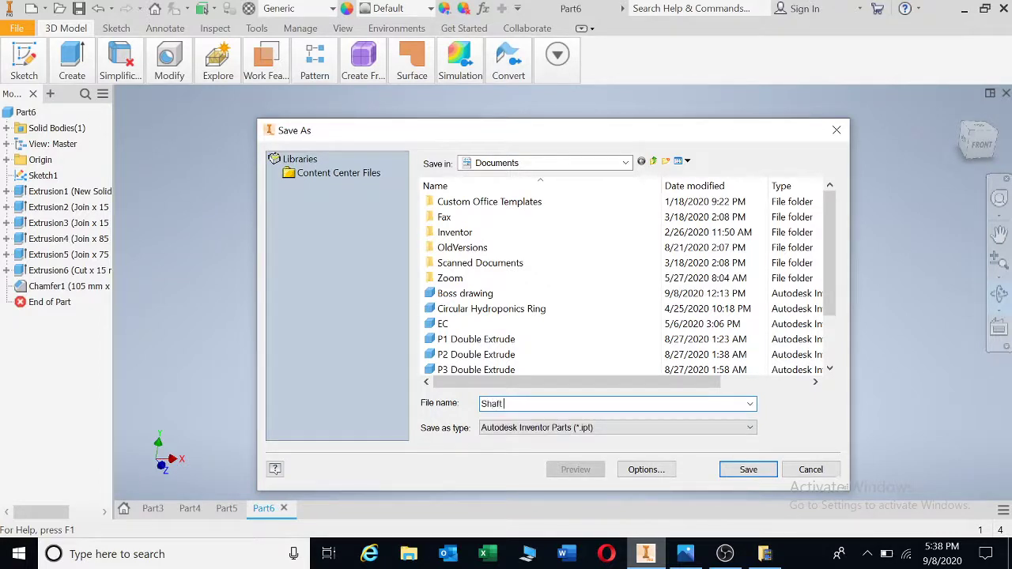